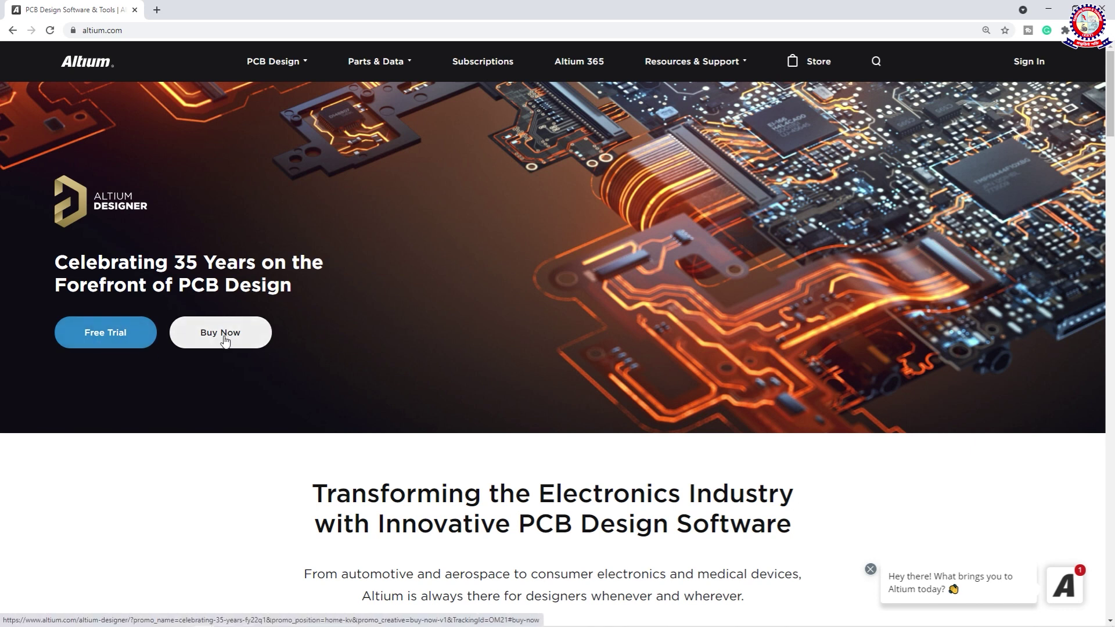
# Look through the Altium home page from the customer stories to the Altium Designer editions, prices and related products
pyautogui.scroll(-5, 248, 341)
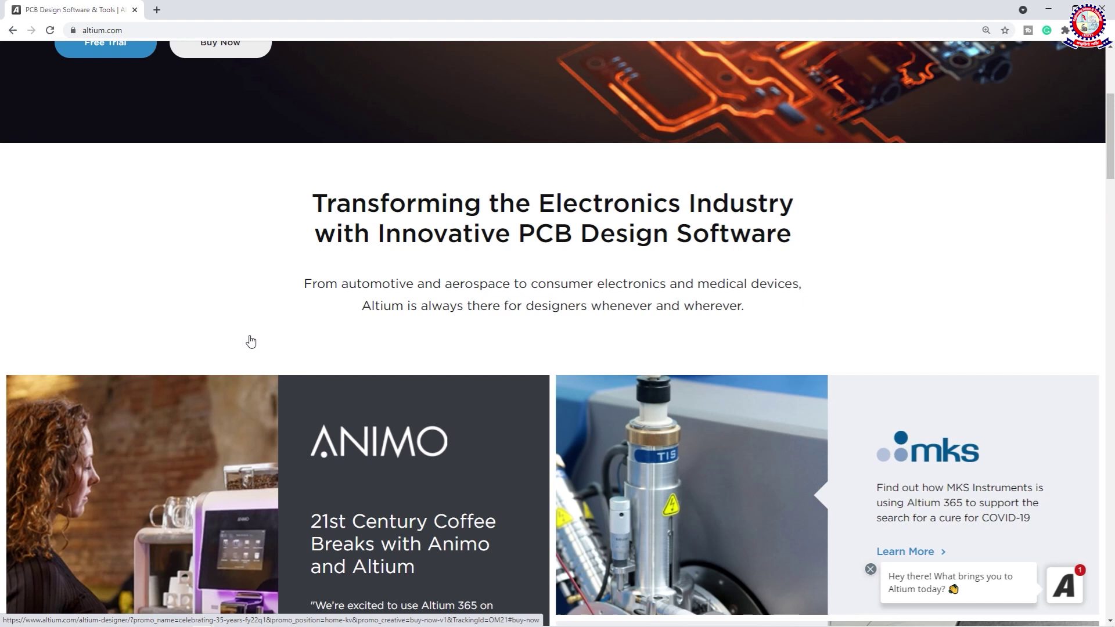
pyautogui.scroll(-1, 380, 229)
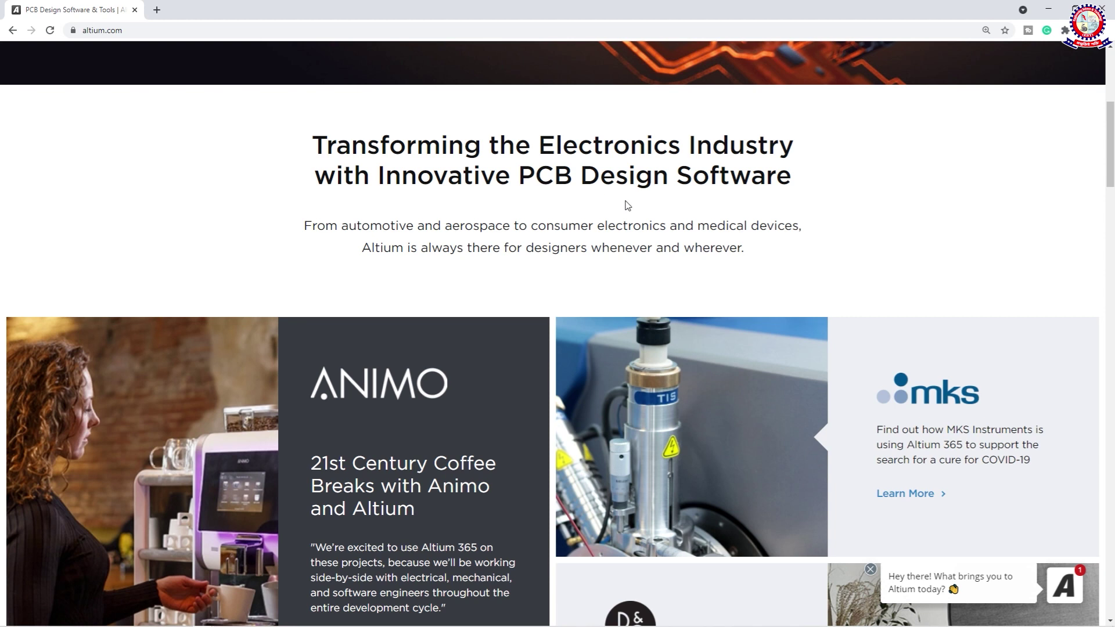
pyautogui.scroll(-4, 628, 204)
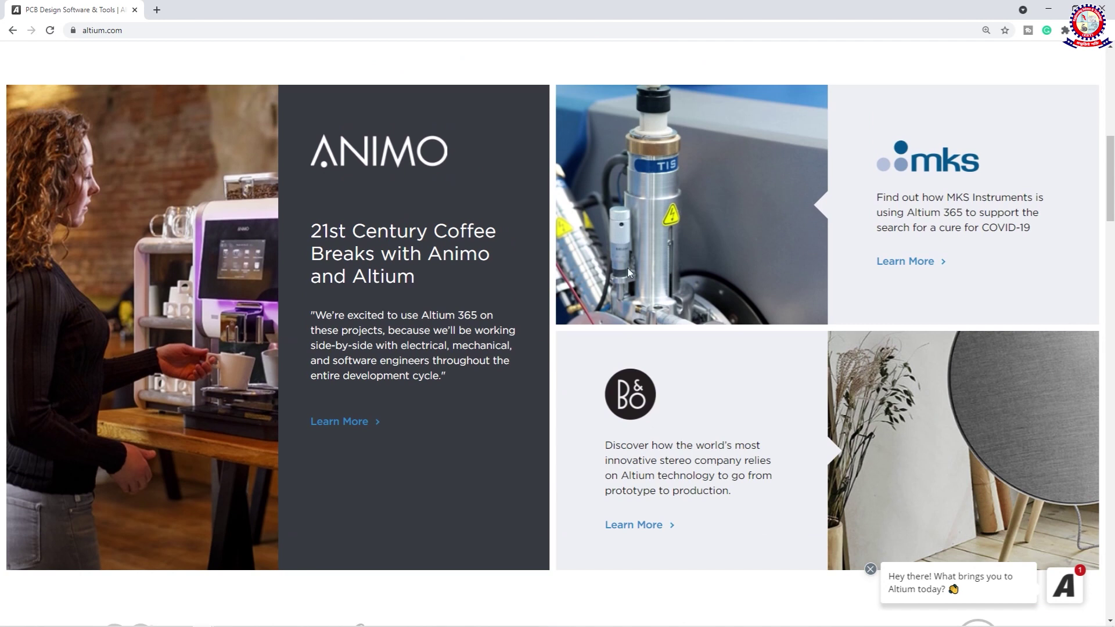
pyautogui.scroll(-6, 628, 272)
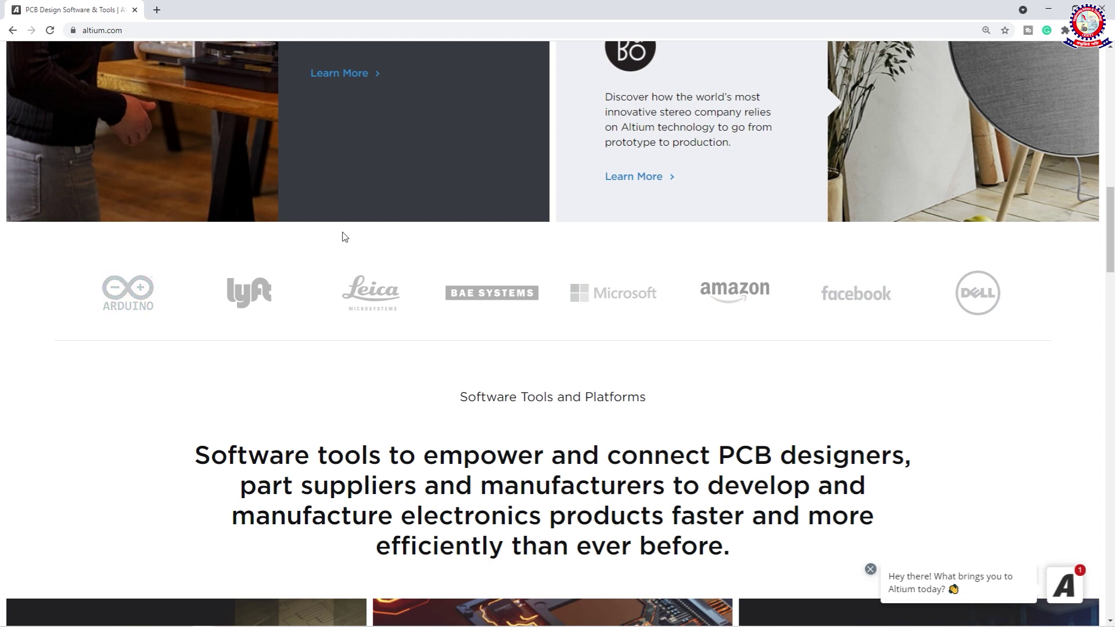
pyautogui.scroll(-4, 348, 299)
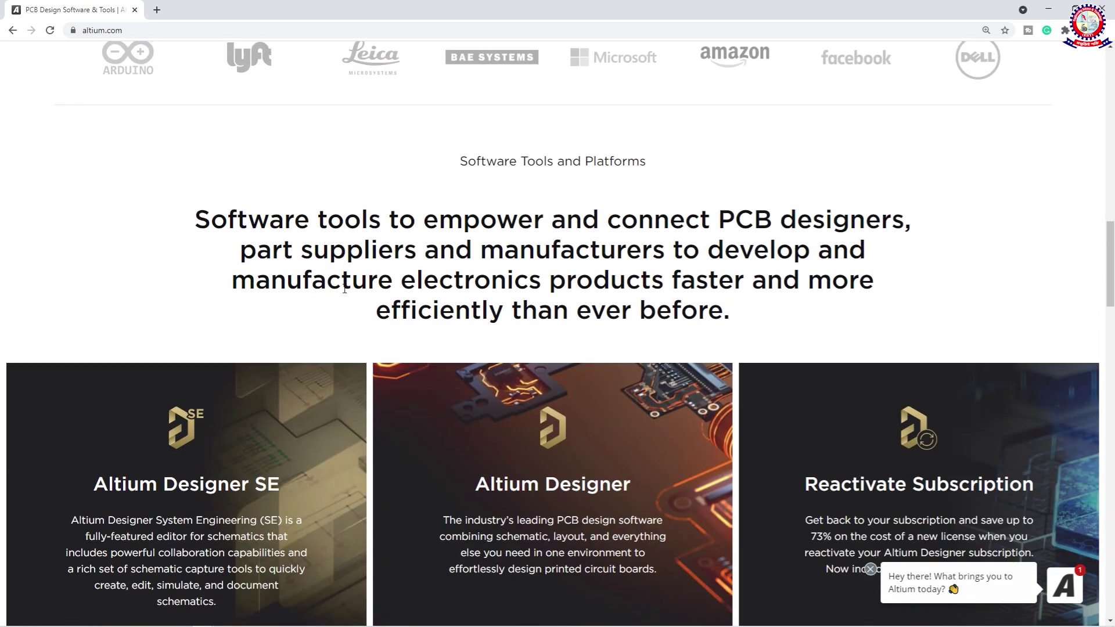
pyautogui.scroll(-2, 346, 290)
pyautogui.scroll(-2, 344, 290)
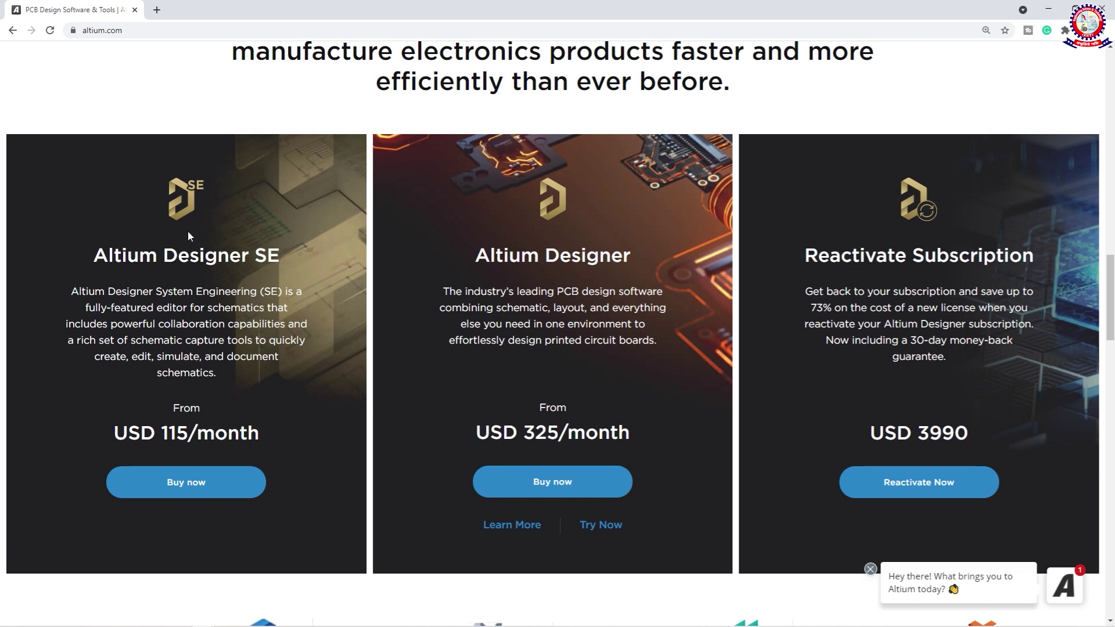
pyautogui.scroll(-1, 273, 289)
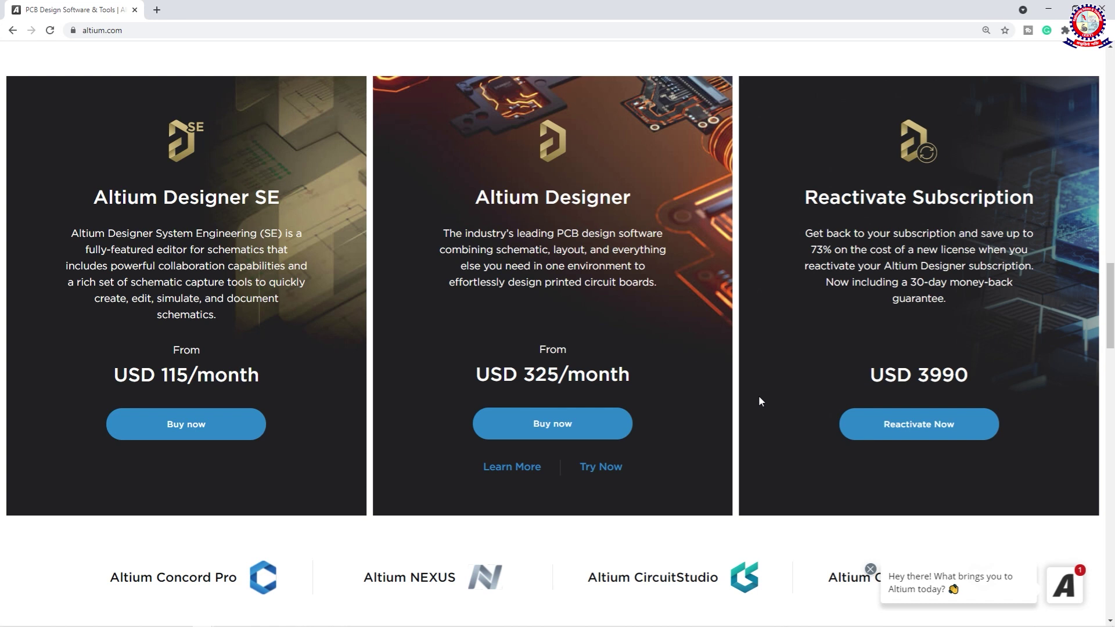
pyautogui.scroll(-4, 758, 395)
pyautogui.scroll(-1, 755, 398)
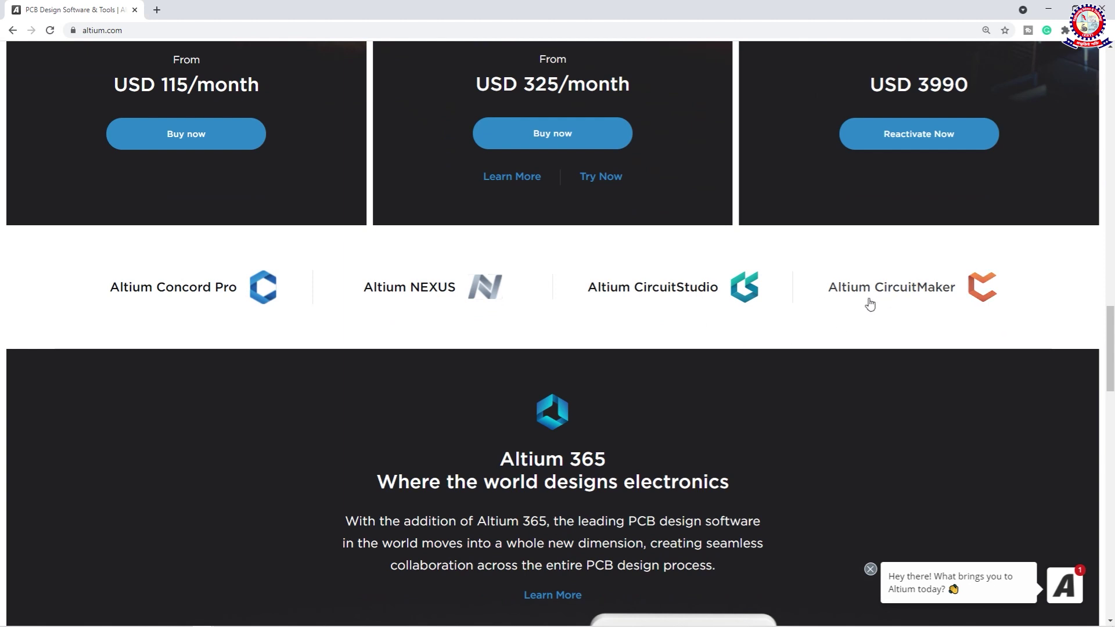
# Read the Altium 365 section and the introduction to sharing PCB designs
pyautogui.scroll(-6, 768, 385)
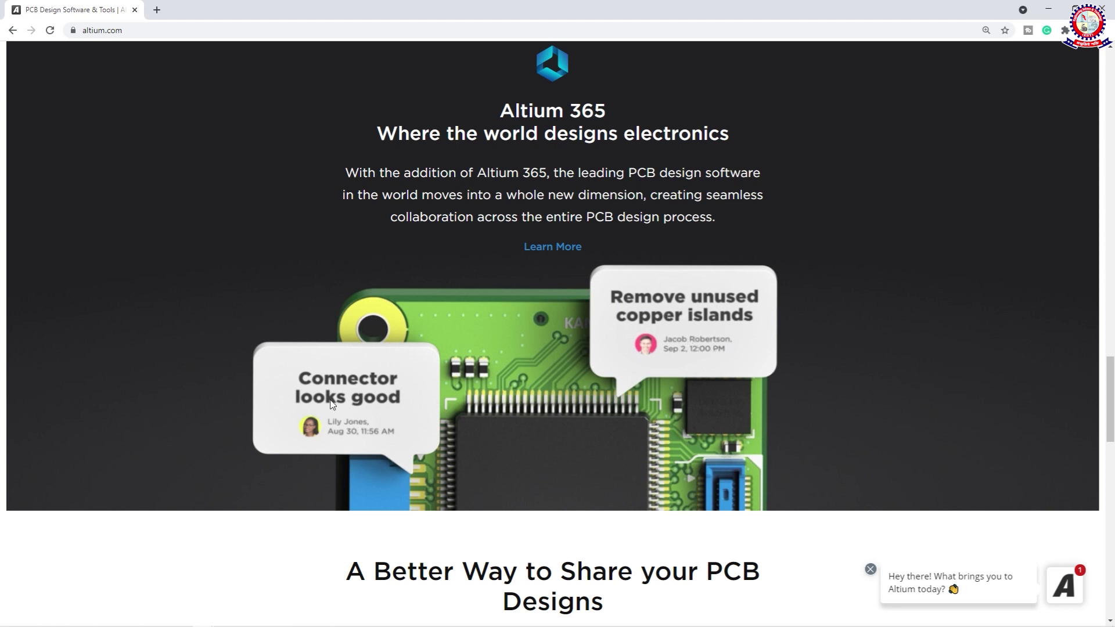
pyautogui.scroll(-1, 536, 358)
pyautogui.scroll(1, 536, 357)
pyautogui.scroll(1, 536, 360)
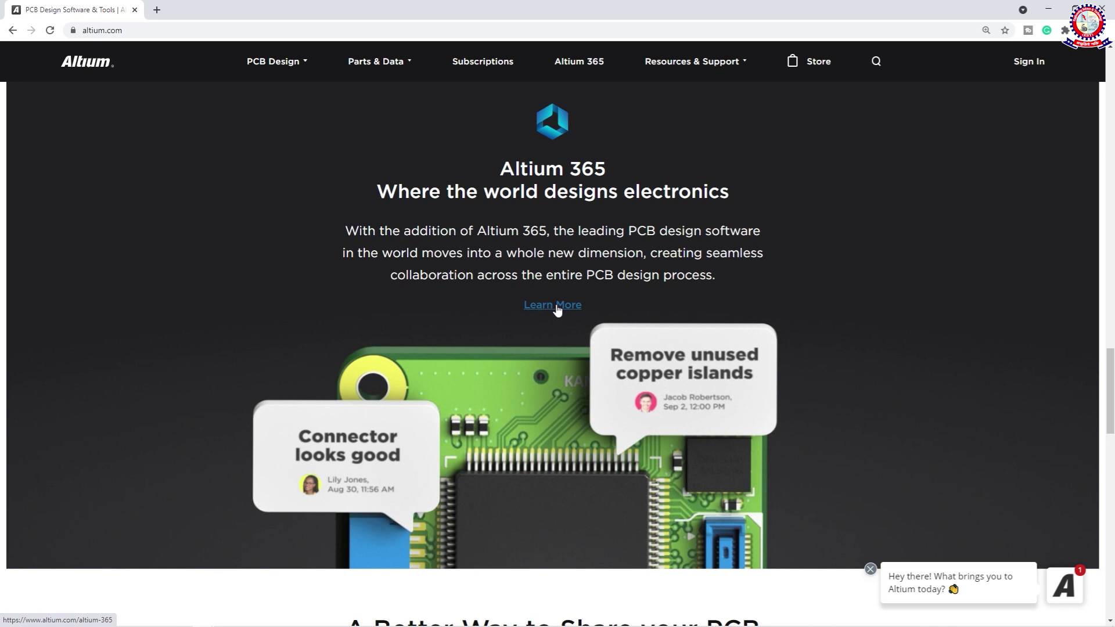
pyautogui.scroll(-9, 557, 309)
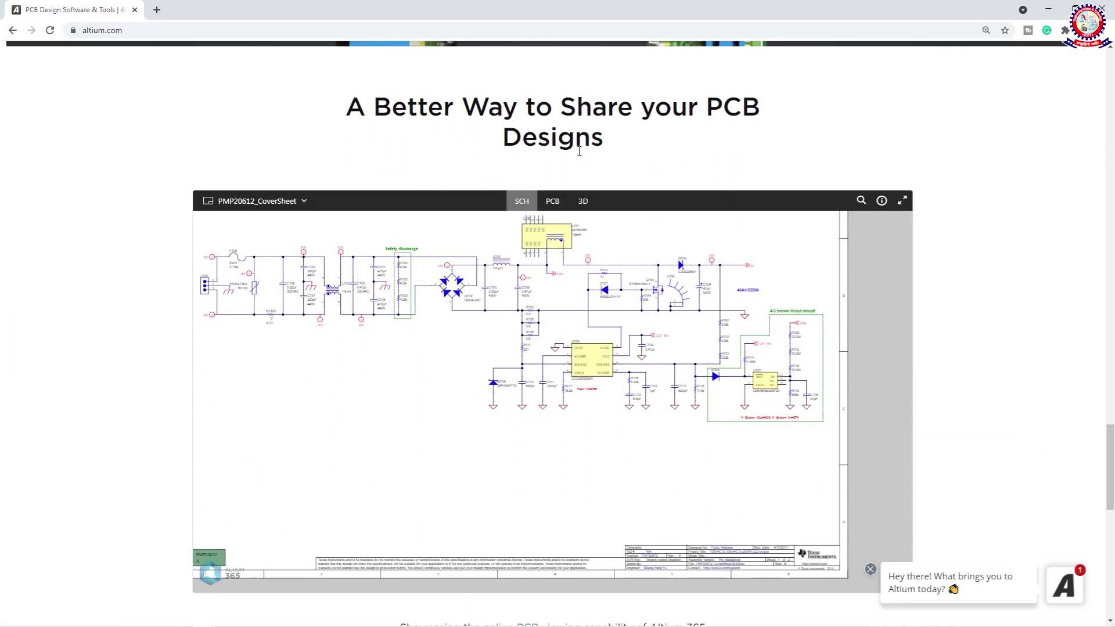
pyautogui.scroll(-1, 592, 156)
pyautogui.scroll(10, 593, 161)
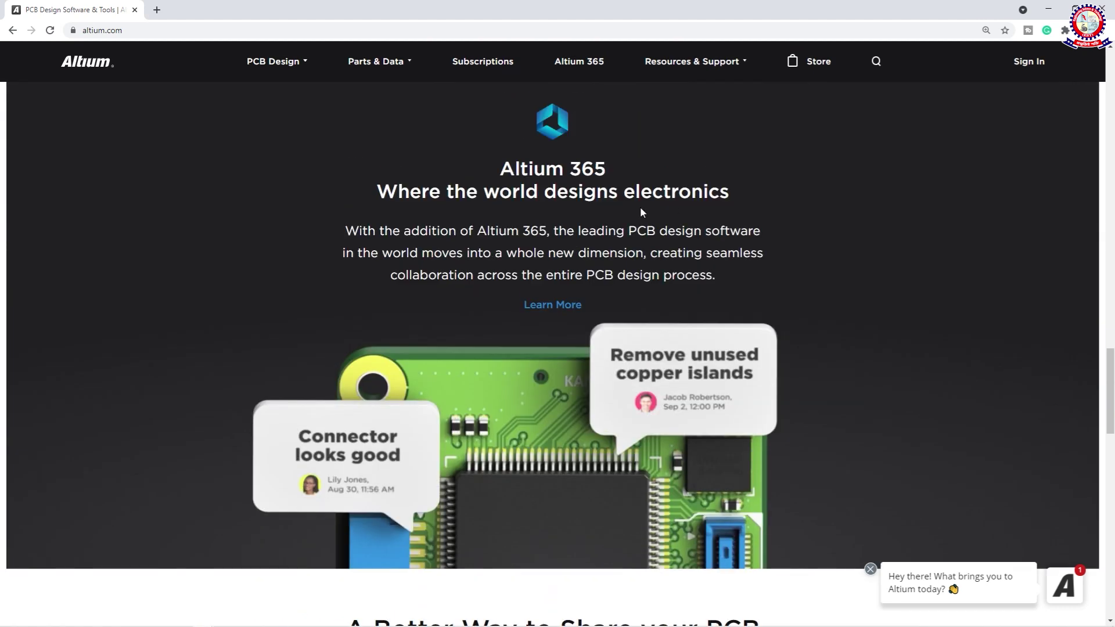
# View the embedded sample design as a PCB layout and in 3D, rotating the 3D board to a side angle
pyautogui.scroll(-10, 648, 215)
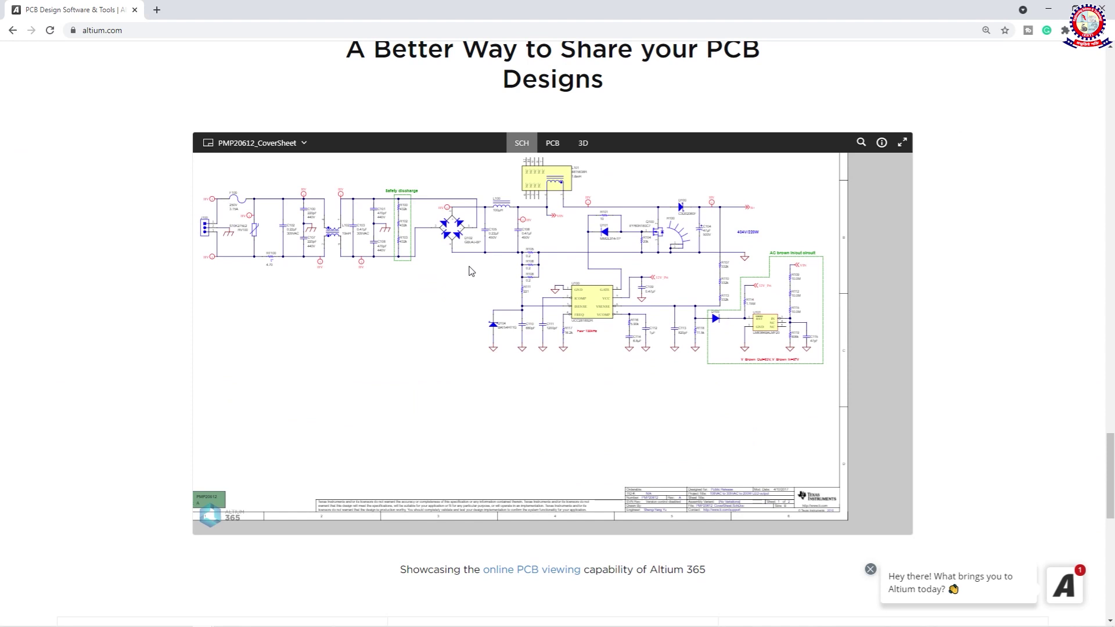
pyautogui.click(554, 149)
pyautogui.scroll(1, 459, 297)
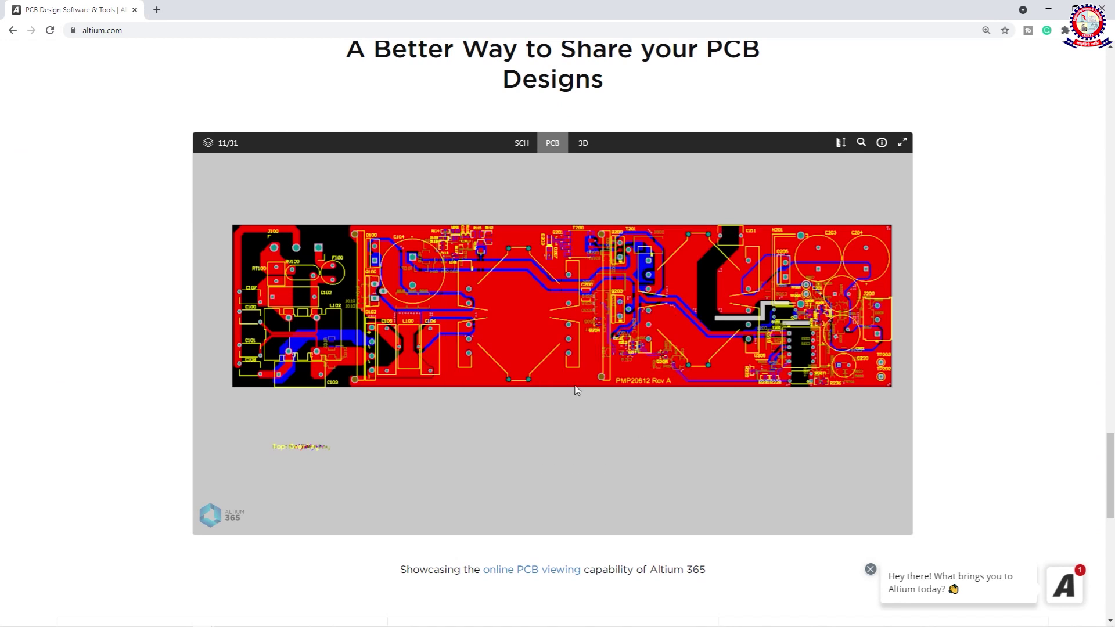
pyautogui.click(582, 143)
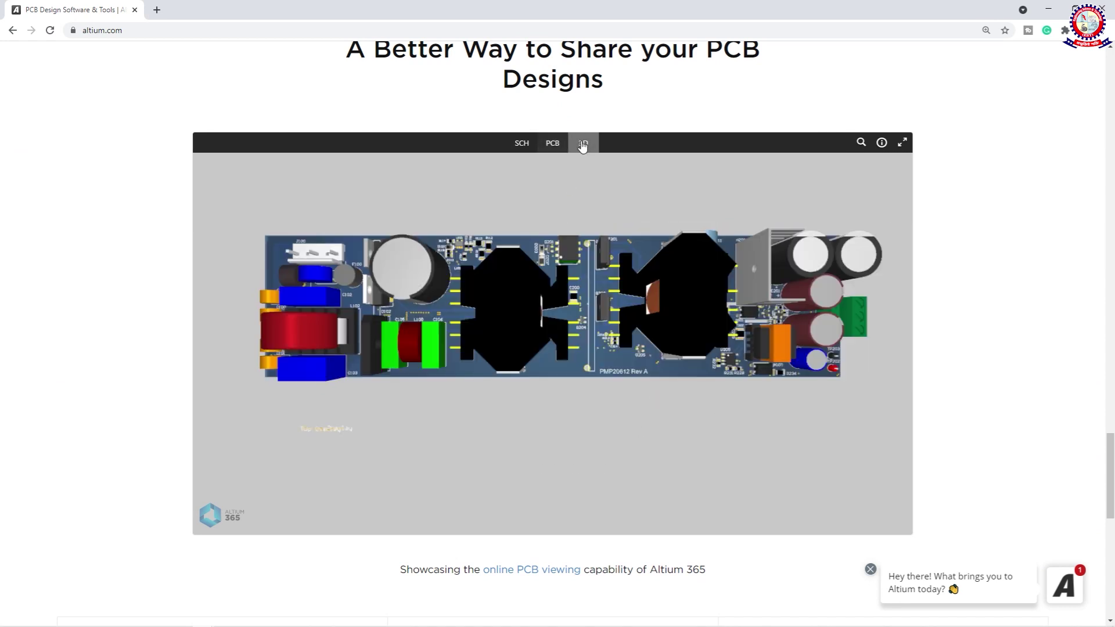
pyautogui.moveTo(653, 353); pyautogui.dragTo(722, 319)
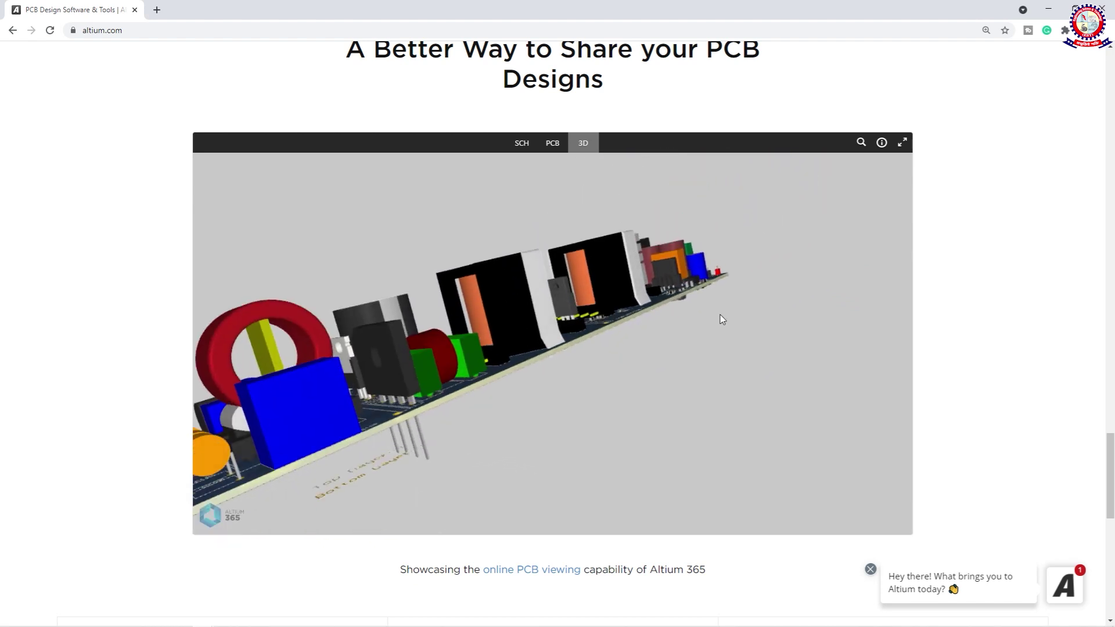
# Look over the Altium 365 Viewer feature notes and the footer links at the end of the page
pyautogui.scroll(-3, 720, 314)
pyautogui.scroll(-10, 995, 318)
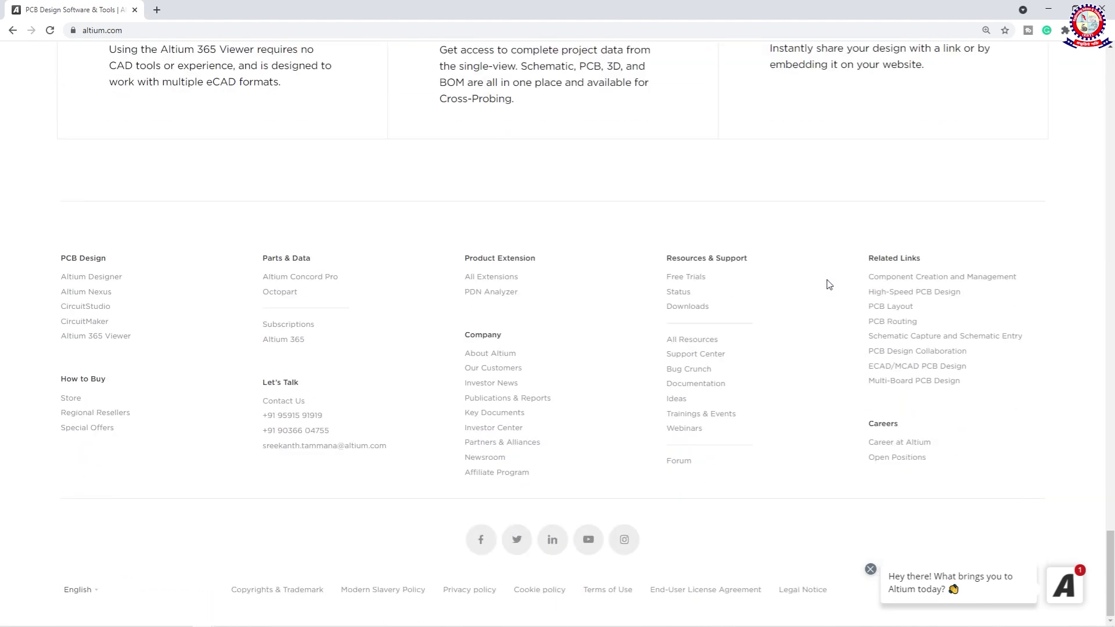
pyautogui.scroll(3, 828, 284)
pyautogui.scroll(-3, 492, 324)
pyautogui.scroll(6, 555, 363)
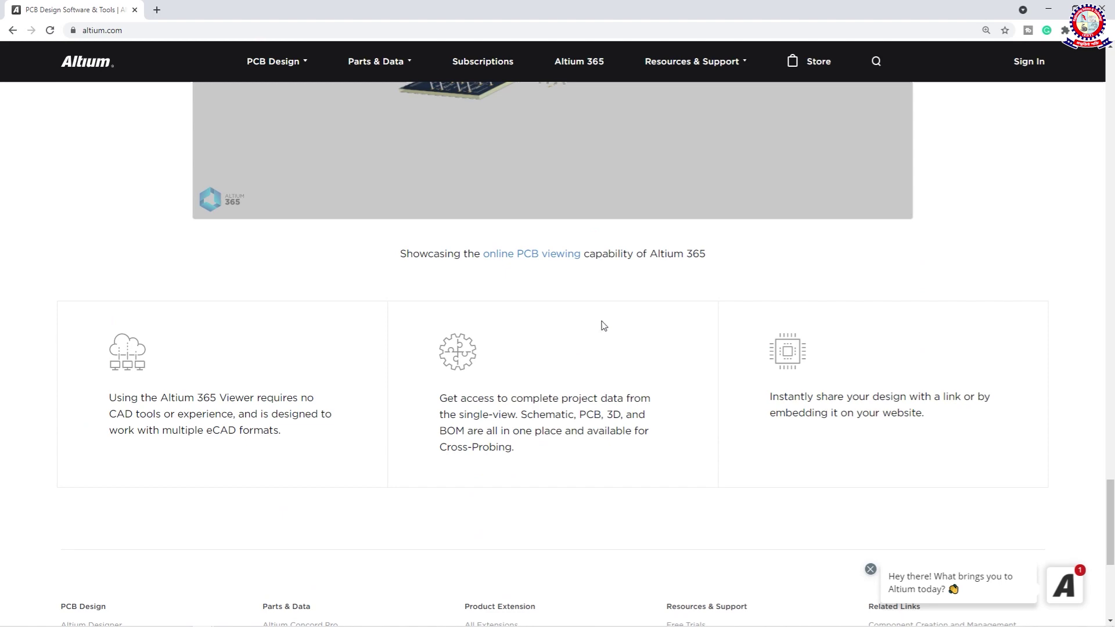
# Switch to Altium Designer and create a new PCB library
pyautogui.hotkey('alt', 'Tab')
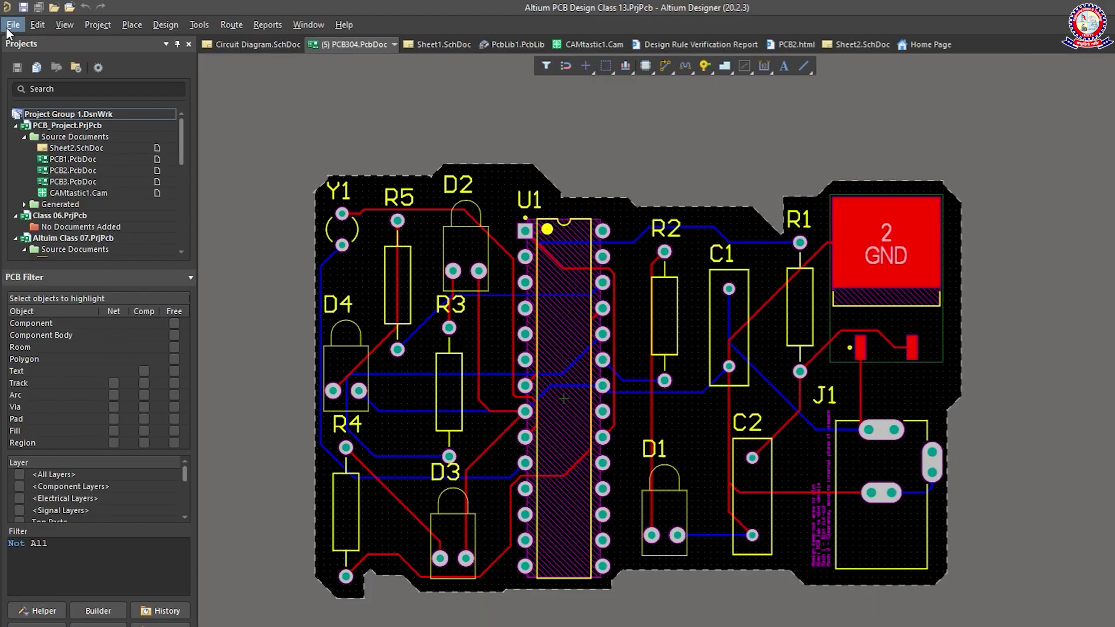
pyautogui.click(7, 27)
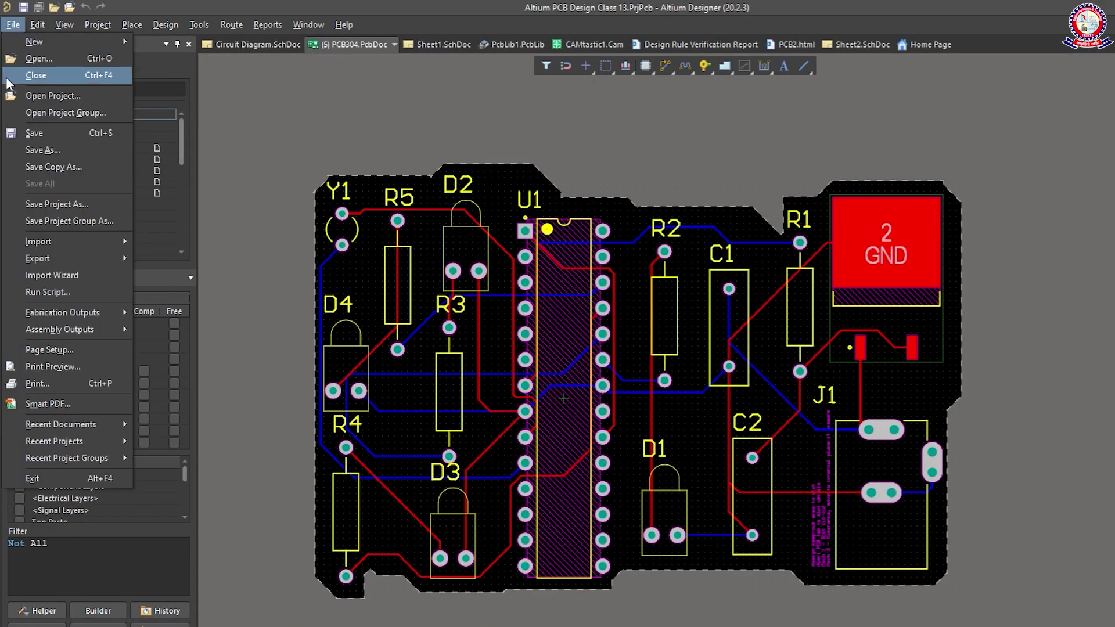
pyautogui.moveTo(21, 40)
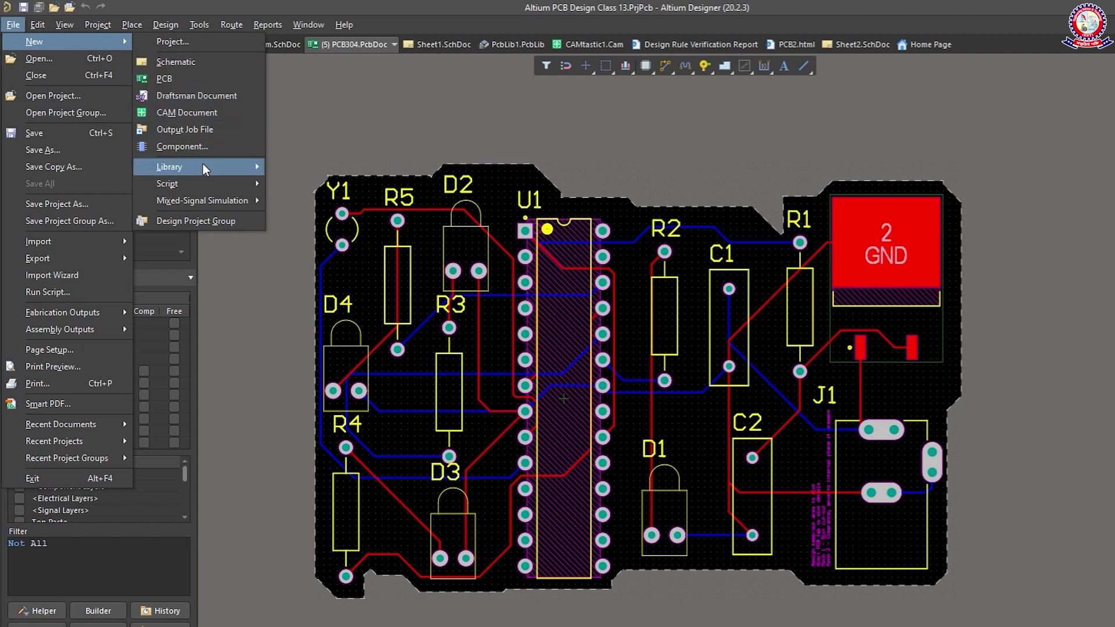
pyautogui.moveTo(203, 165)
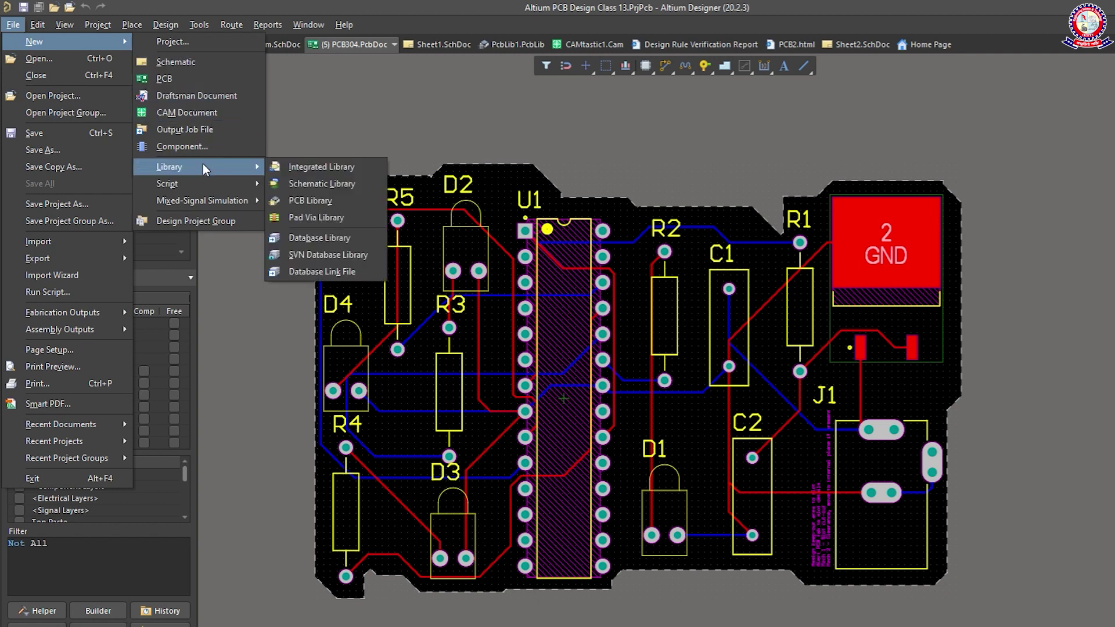
pyautogui.click(301, 201)
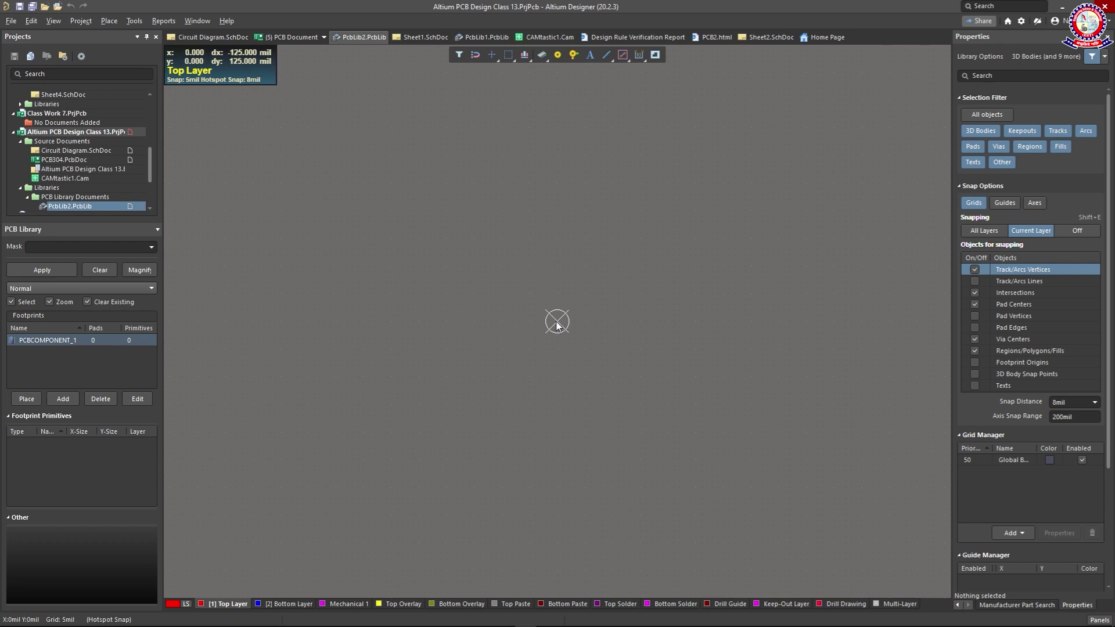
# Draw a horizontal line about 245 mil long on the Mechanical 1 layer above the footprint origin, at about Y 80 mil
pyautogui.press('KP_Add')
pyautogui.press('KP_Add')
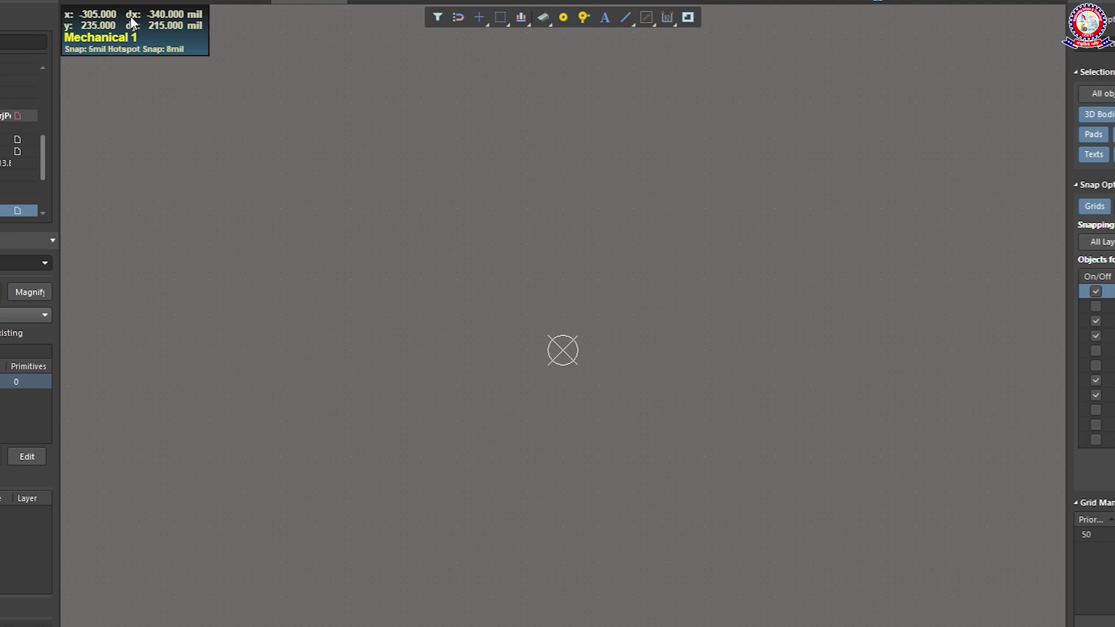
pyautogui.click(632, 21)
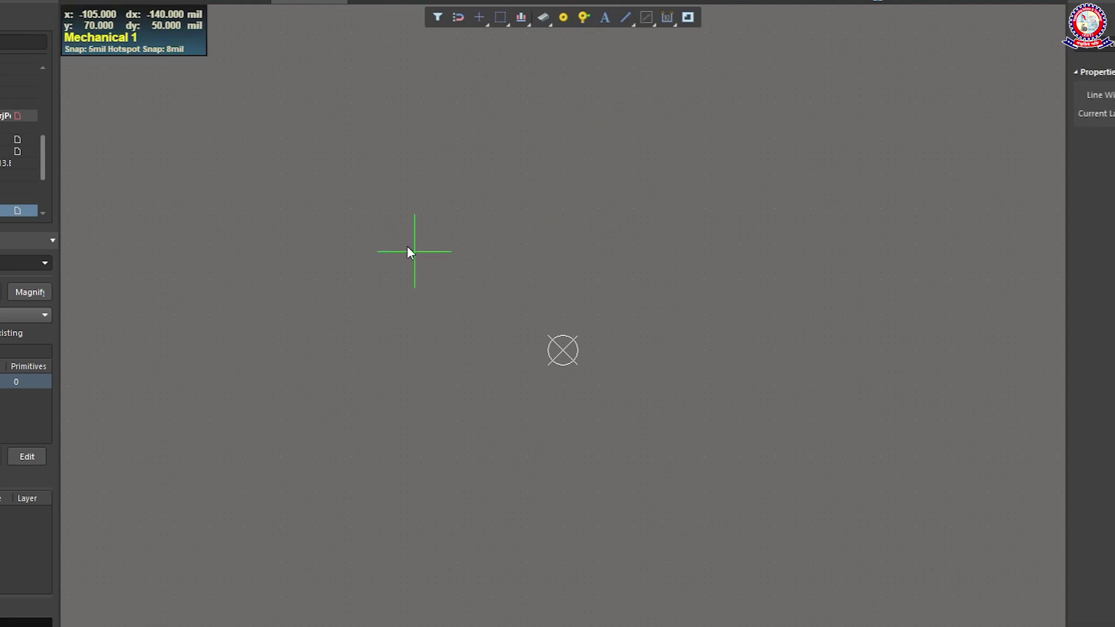
pyautogui.click(357, 237)
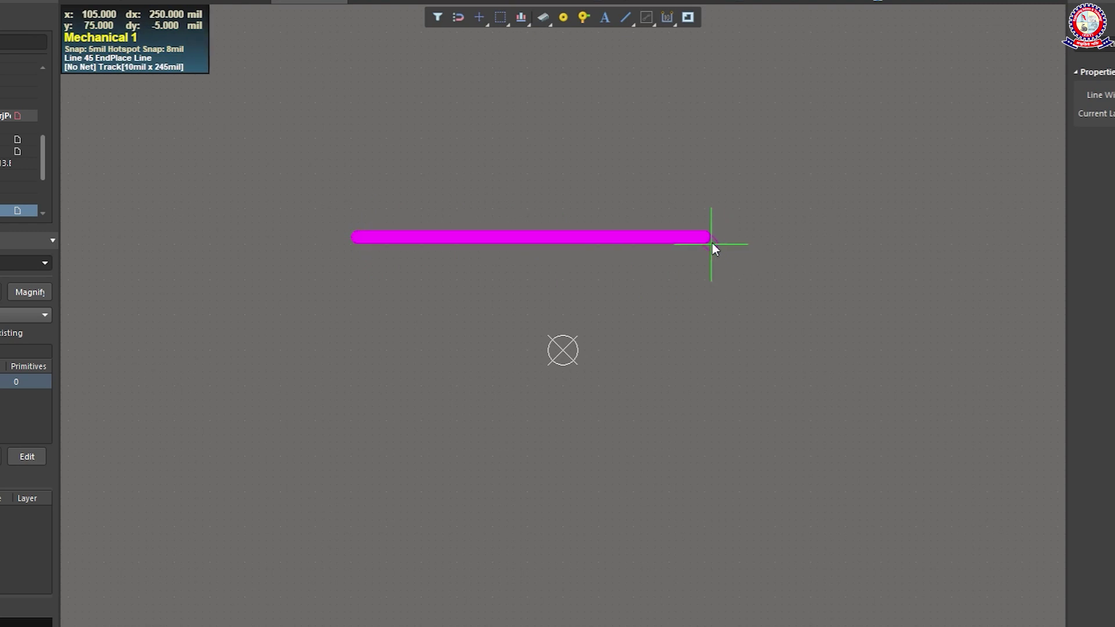
pyautogui.click(709, 242)
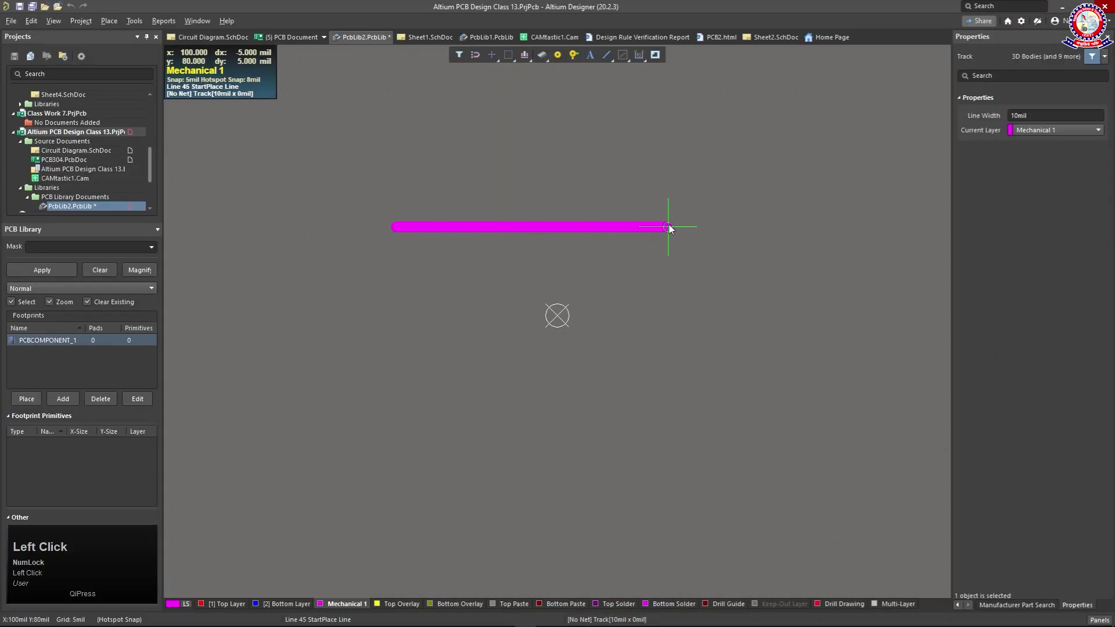
pyautogui.rightClick(707, 239)
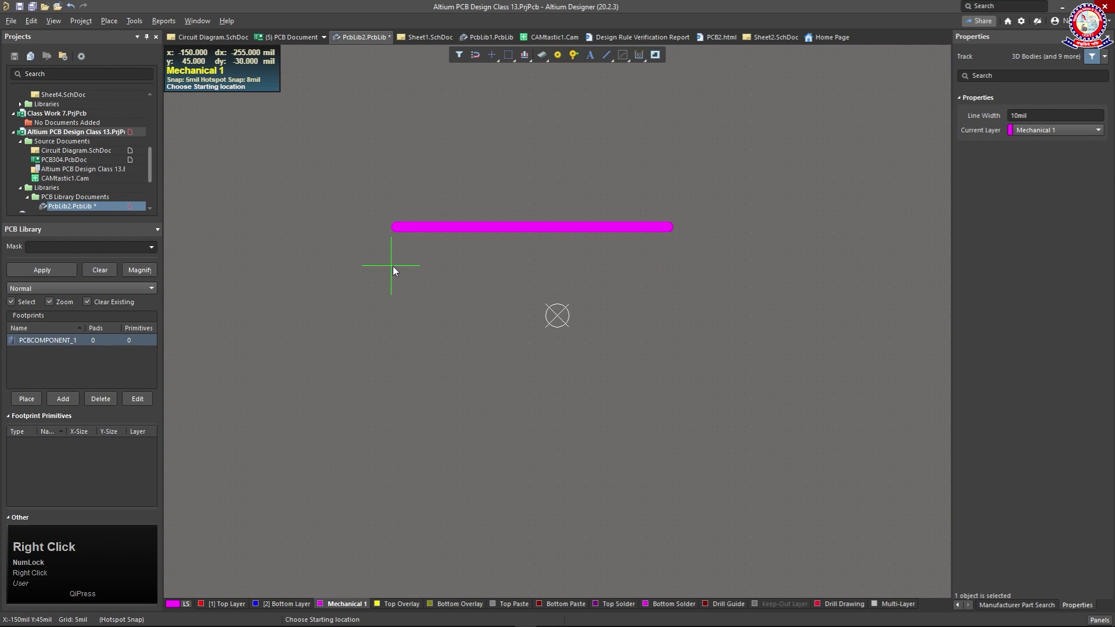
# Draw a second horizontal line on Mechanical 1 below the footprint origin, at about Y -85 mil
pyautogui.click(406, 409)
pyautogui.click(692, 409)
pyautogui.rightClick(689, 409)
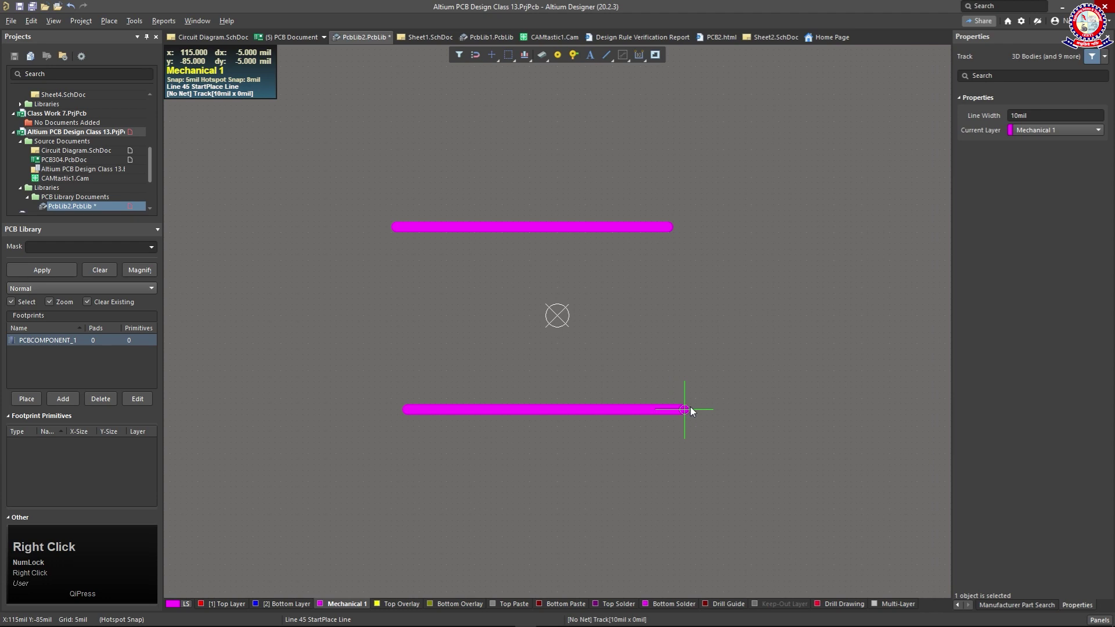
pyautogui.rightClick(613, 463)
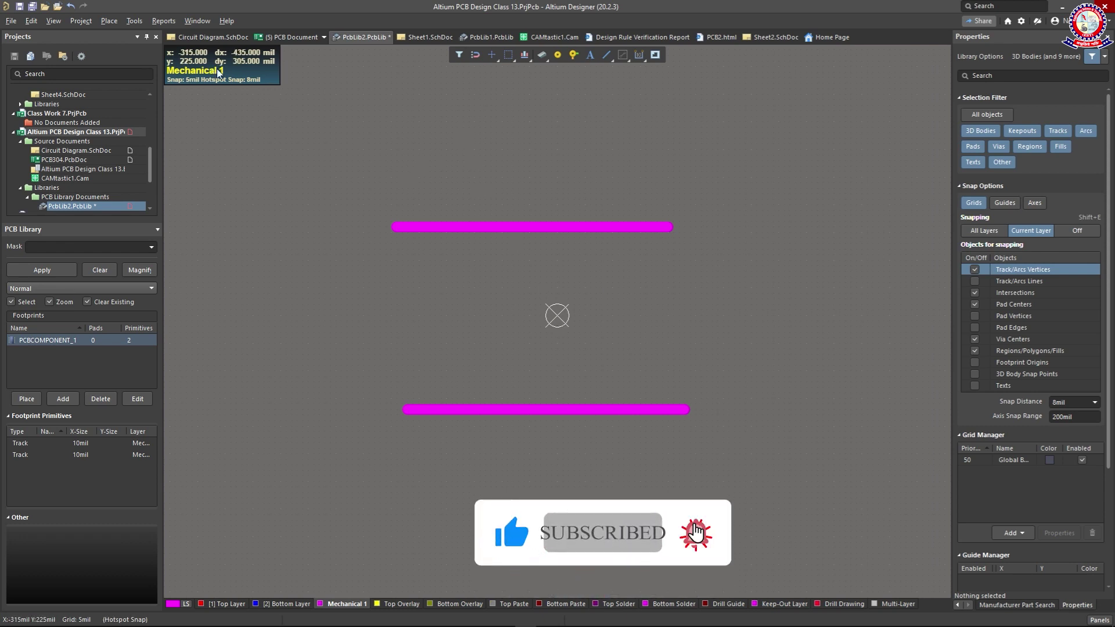
# Shift the upper Mechanical 1 line about 5 mil to the right
pyautogui.click(472, 230)
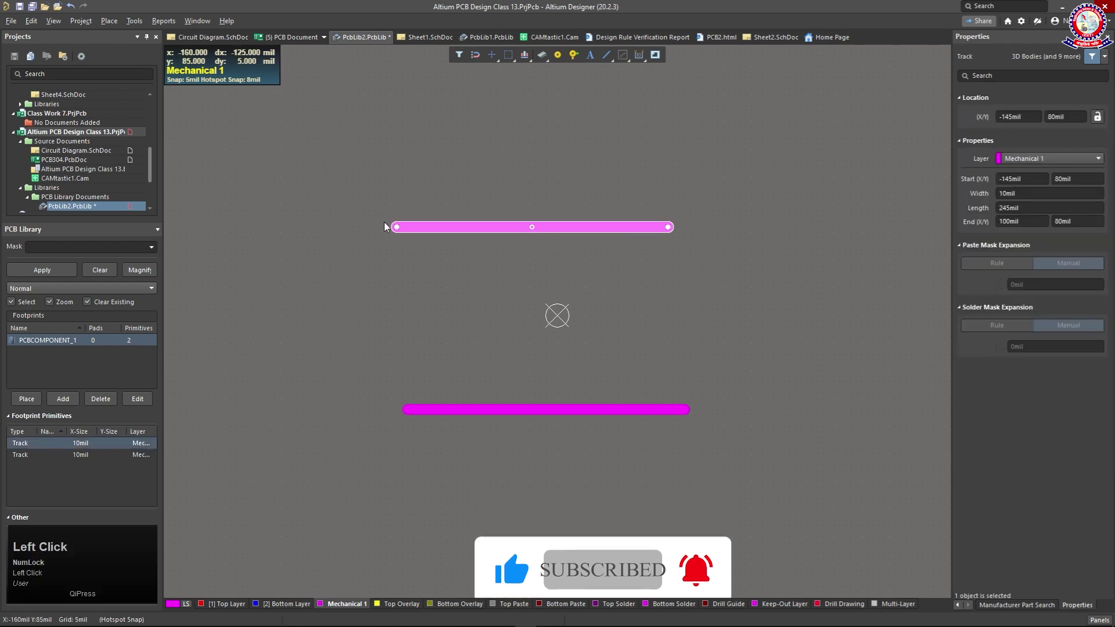
pyautogui.moveTo(425, 227); pyautogui.dragTo(431, 227)
pyautogui.click(425, 178)
# Place a round multi-layer pad to the left of the two lines and move it to X -190 mil, Y 10 mil
pyautogui.click(542, 54)
pyautogui.click(335, 317)
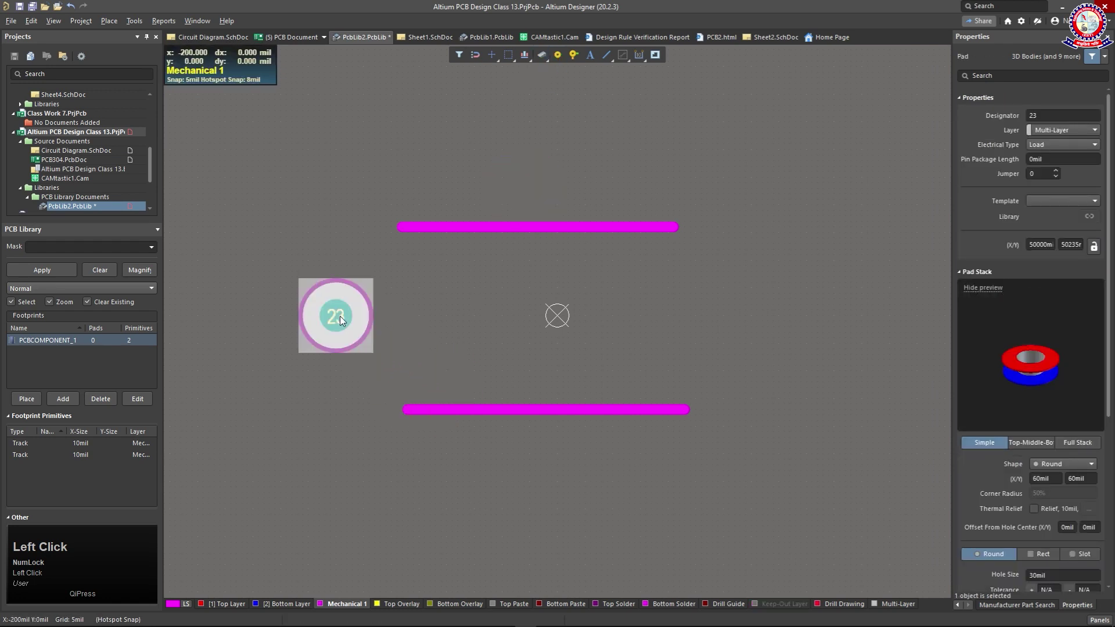
pyautogui.rightClick(368, 337)
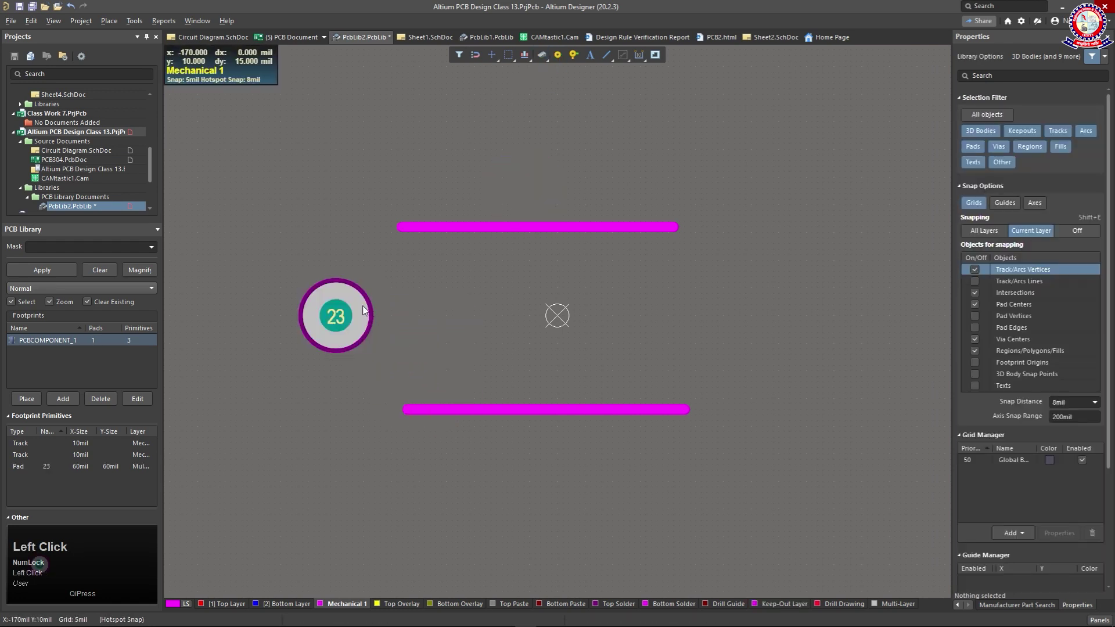
pyautogui.click(363, 328)
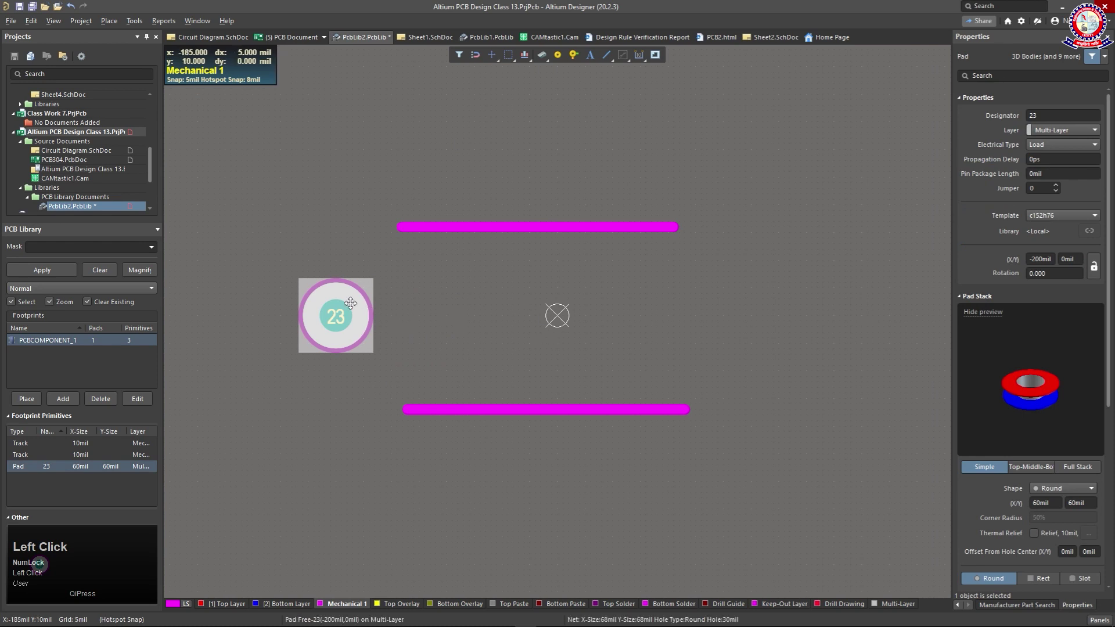
pyautogui.moveTo(347, 304)
pyautogui.mouseDown()
pyautogui.moveTo(338, 317)
pyautogui.moveTo(408, 321)
pyautogui.moveTo(407, 276)
pyautogui.moveTo(314, 260)
pyautogui.moveTo(334, 188)
pyautogui.moveTo(334, 372)
pyautogui.moveTo(288, 323)
pyautogui.moveTo(278, 259)
pyautogui.moveTo(336, 204)
pyautogui.moveTo(461, 187)
pyautogui.moveTo(425, 178)
pyautogui.moveTo(413, 282)
pyautogui.moveTo(368, 211)
pyautogui.moveTo(655, 311)
pyautogui.moveTo(699, 241)
pyautogui.moveTo(689, 403)
pyautogui.moveTo(512, 214)
pyautogui.moveTo(660, 488)
pyautogui.moveTo(273, 277)
pyautogui.moveTo(345, 310)
pyautogui.mouseUp()
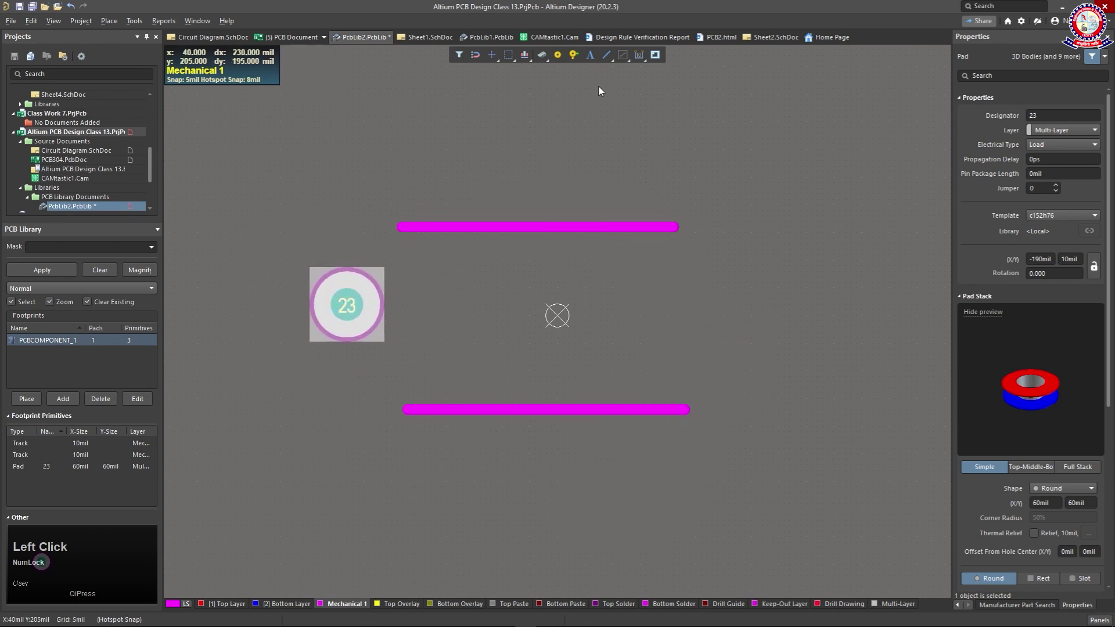
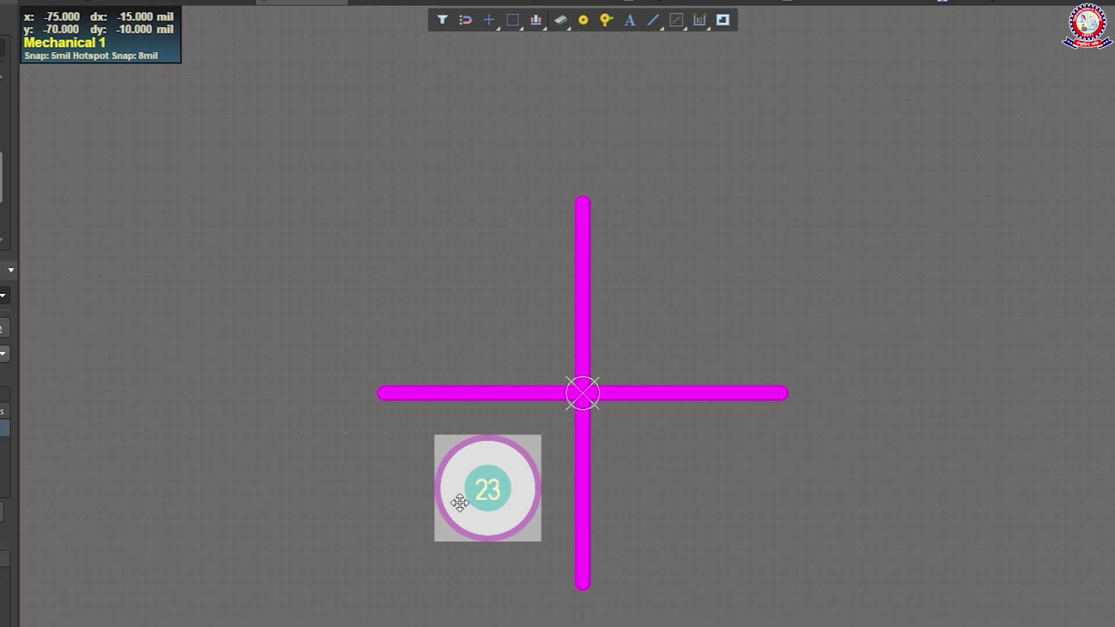
# Move pad 23 into the upper-right quadrant around the footprint origin and on into the upper-left quadrant
pyautogui.moveTo(478, 490); pyautogui.dragTo(662, 315)
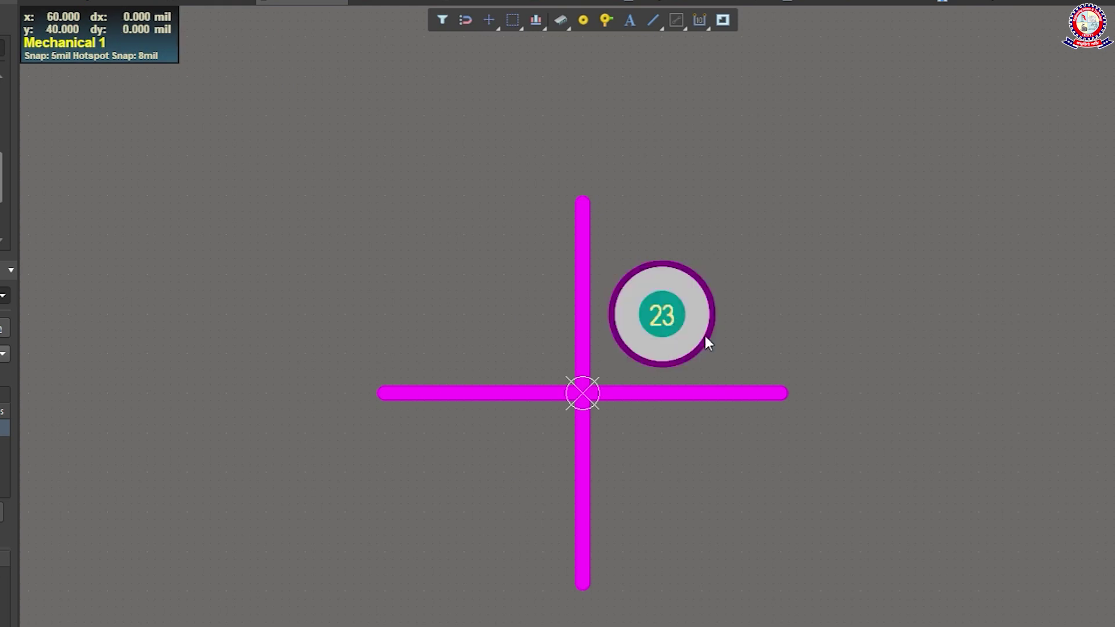
pyautogui.click(666, 295)
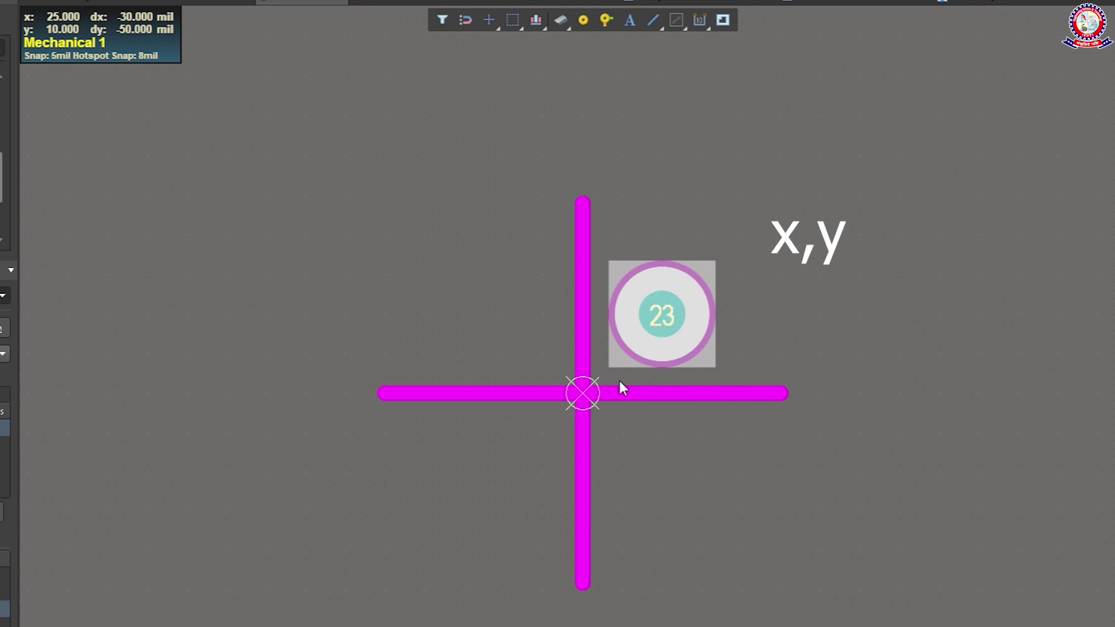
pyautogui.click(662, 315)
pyautogui.moveTo(662, 315); pyautogui.dragTo(490, 315)
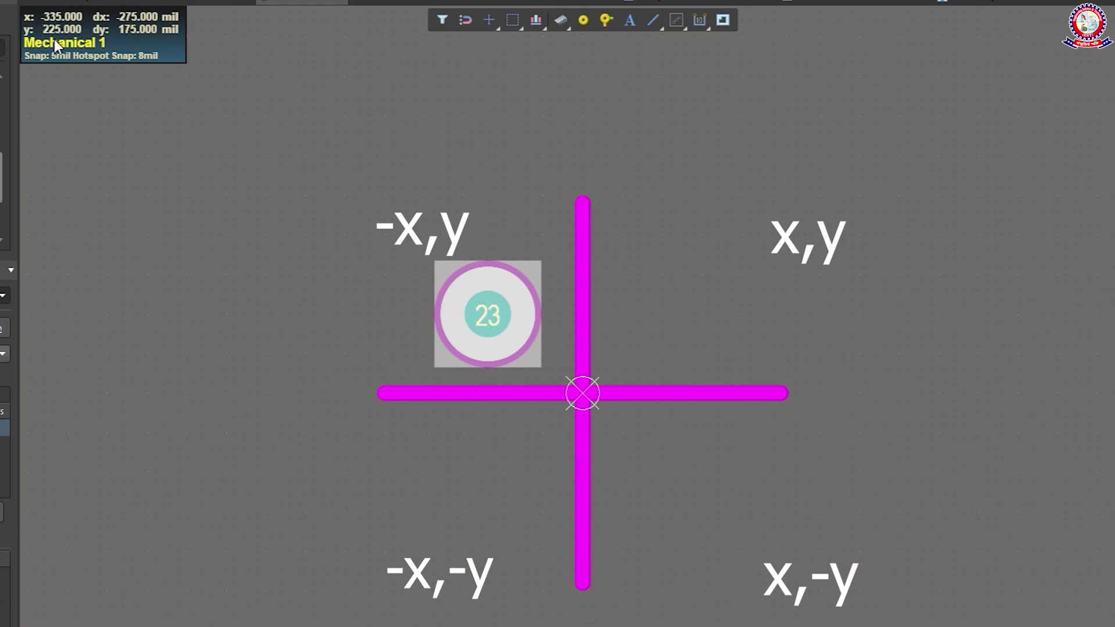
# Move pad 23 down into the lower-left quadrant and across to the lower-right quadrant, at about X 55 mil, Y -55 mil
pyautogui.moveTo(488, 314); pyautogui.dragTo(485, 483)
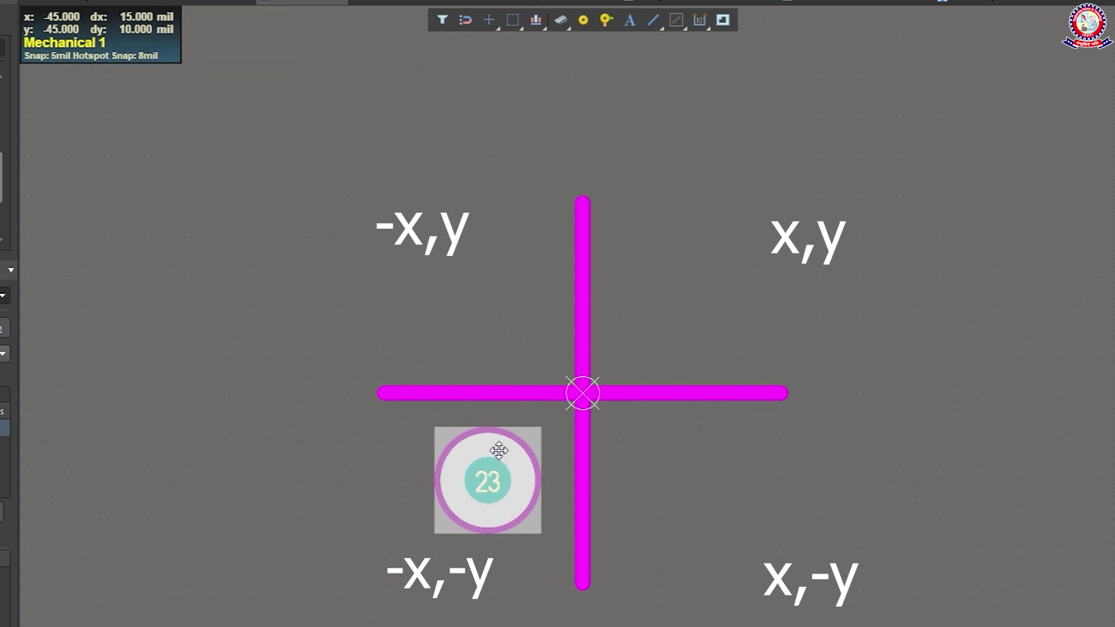
pyautogui.click(525, 520)
pyautogui.click(494, 478)
pyautogui.moveTo(494, 477); pyautogui.dragTo(666, 479)
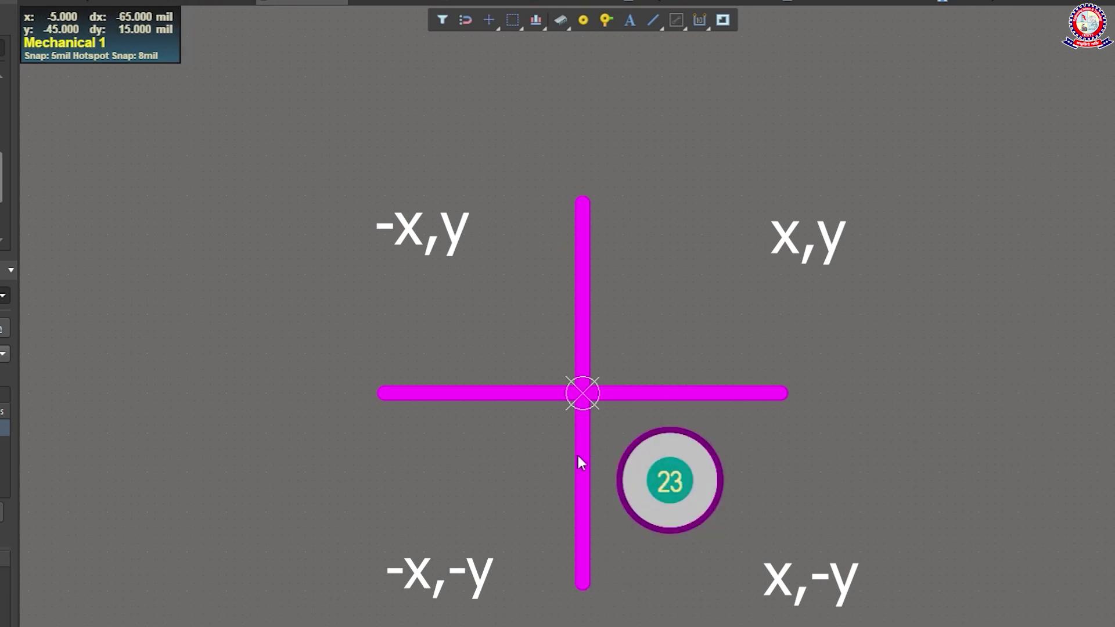
pyautogui.click(674, 469)
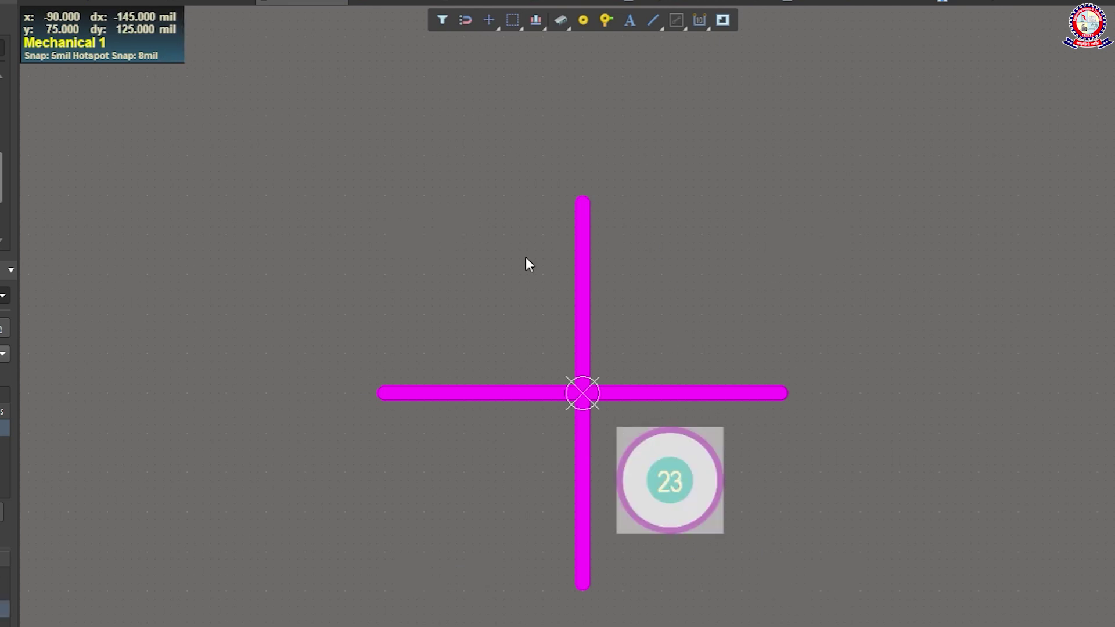
pyautogui.click(746, 251)
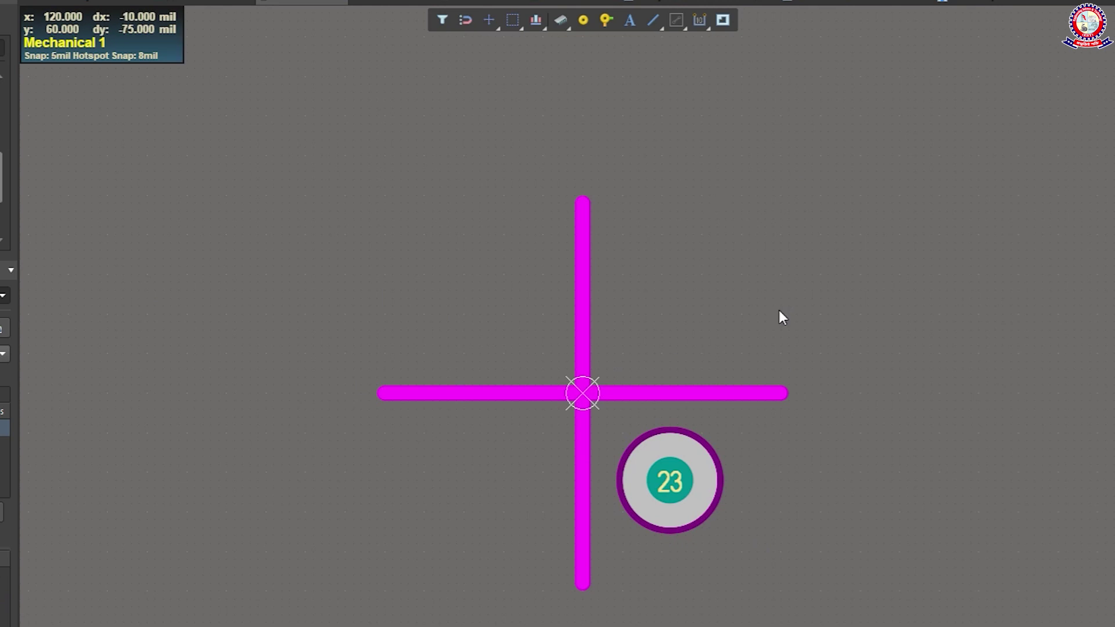
# Draw a horizontal line about 155 mil long on Mechanical 1 in the upper-right quadrant, from about X 70 mil, Y 65 mil
pyautogui.scroll(2, 766, 291)
pyautogui.scroll(-1, 813, 354)
pyautogui.keyDown('ctrl'); pyautogui.scroll(4, 848, 370); pyautogui.keyUp('ctrl')
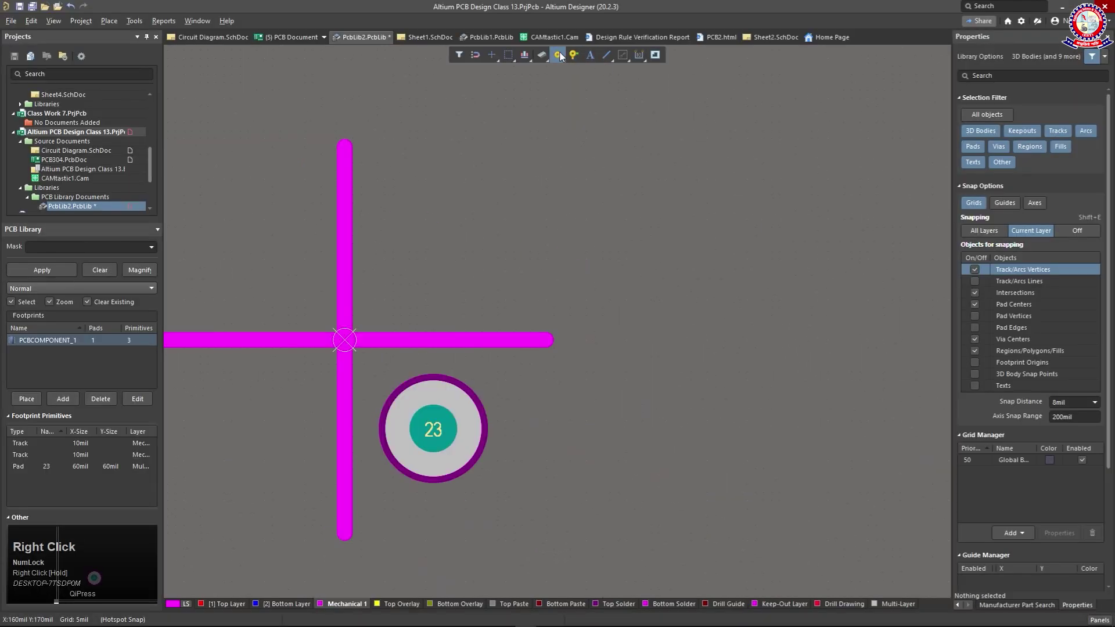
pyautogui.click(606, 55)
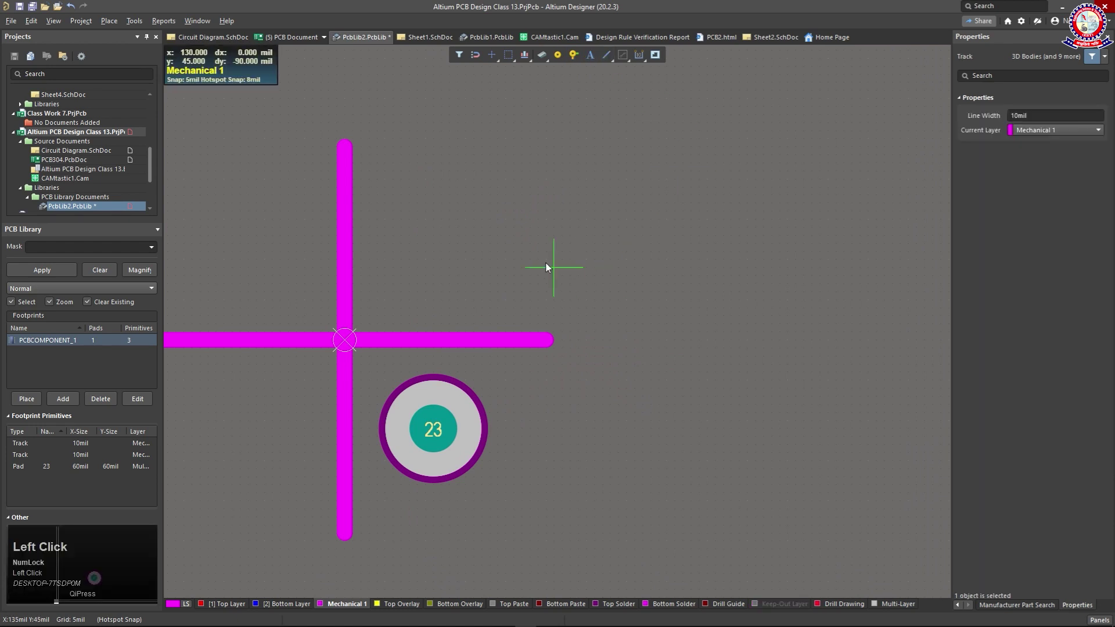
pyautogui.click(457, 235)
pyautogui.click(714, 236)
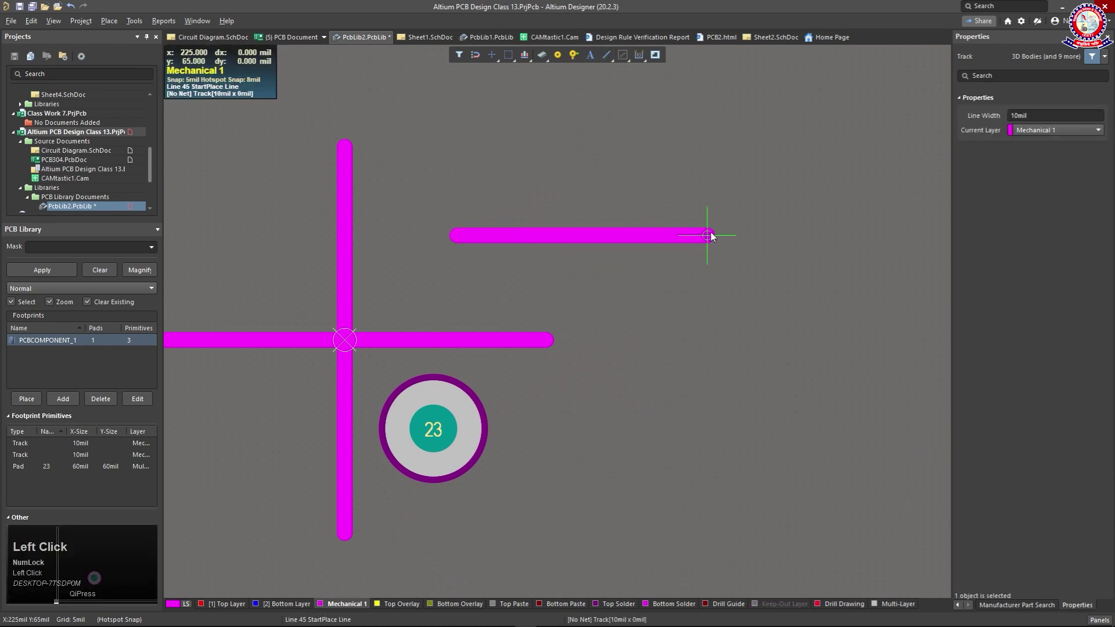
pyautogui.rightClick(714, 236)
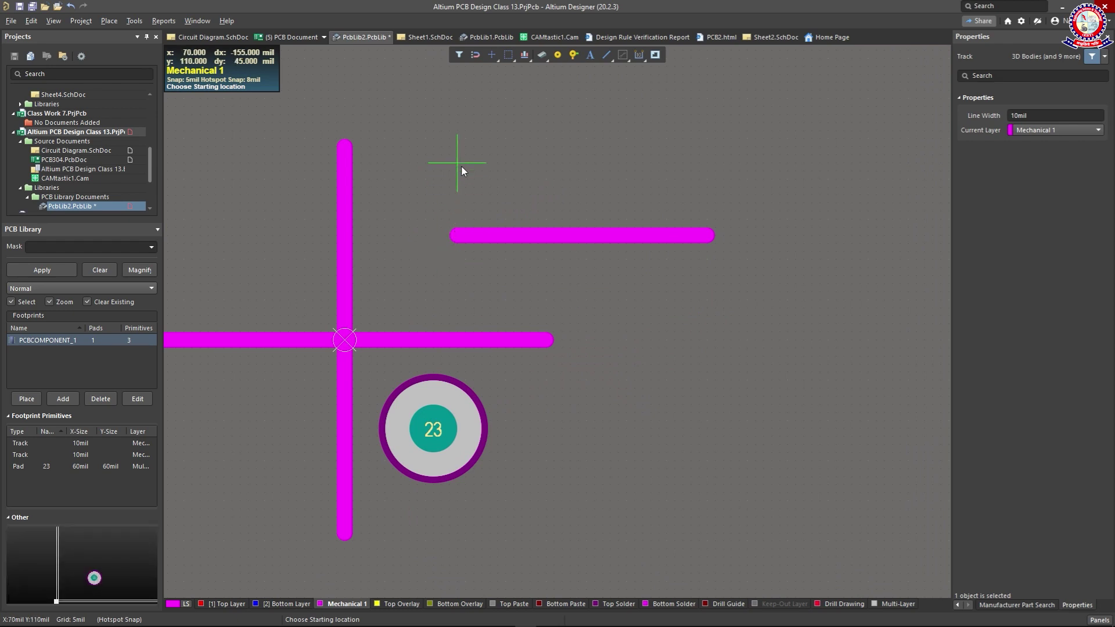
pyautogui.rightClick(505, 242)
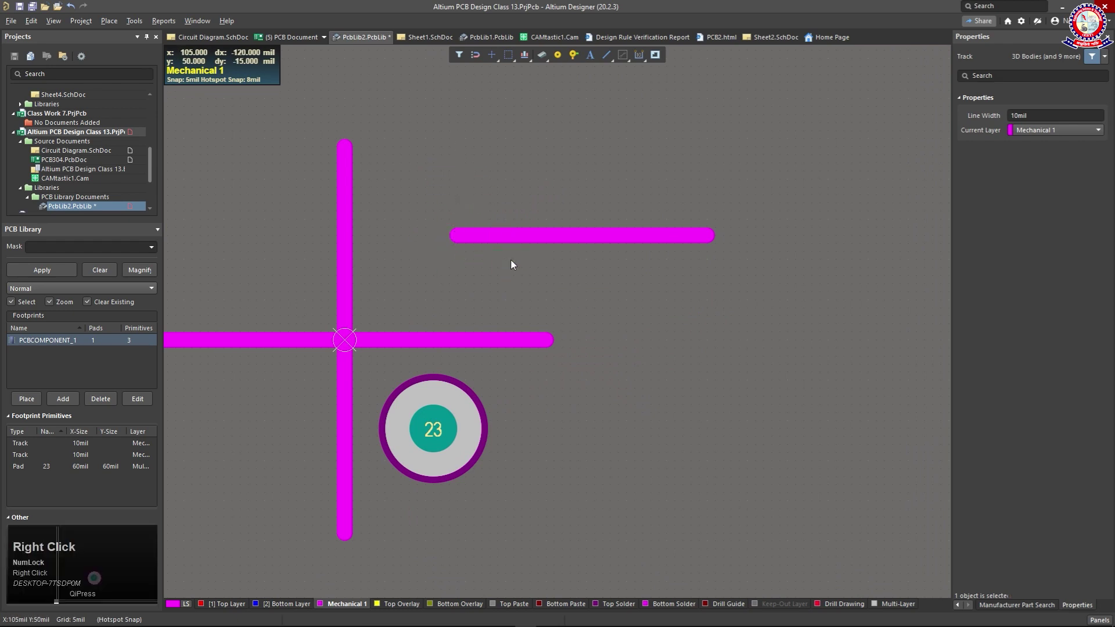
# Set the new upper-right line's start point to X 75 mil, Y 30 mil
pyautogui.click(545, 237)
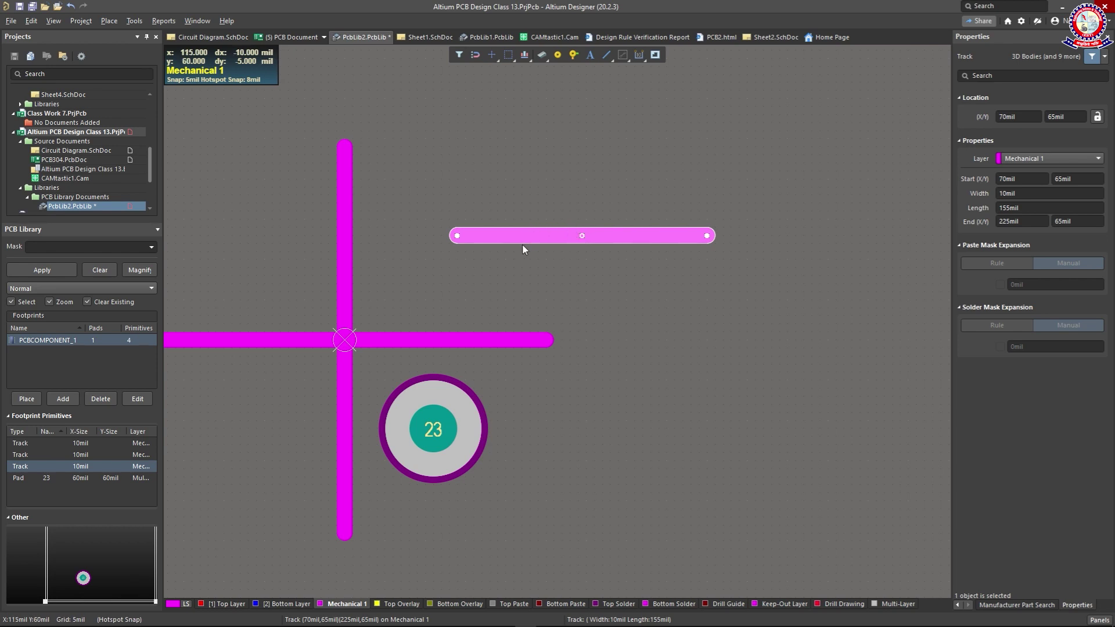
pyautogui.click(1013, 179)
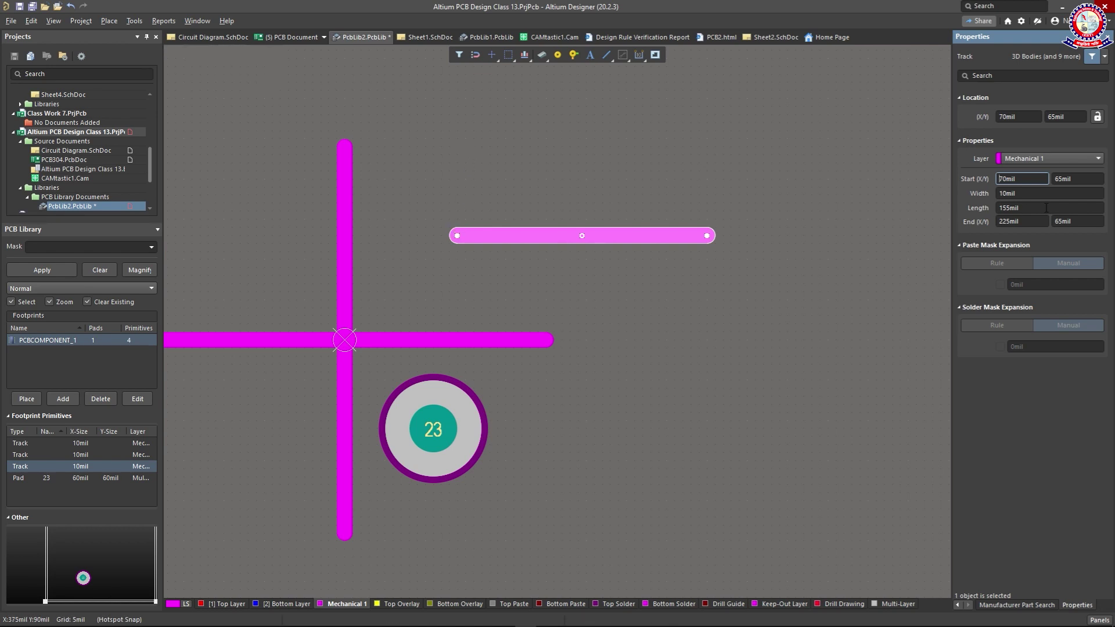
pyautogui.click(1022, 180)
pyautogui.write('75')
pyautogui.press('Return')
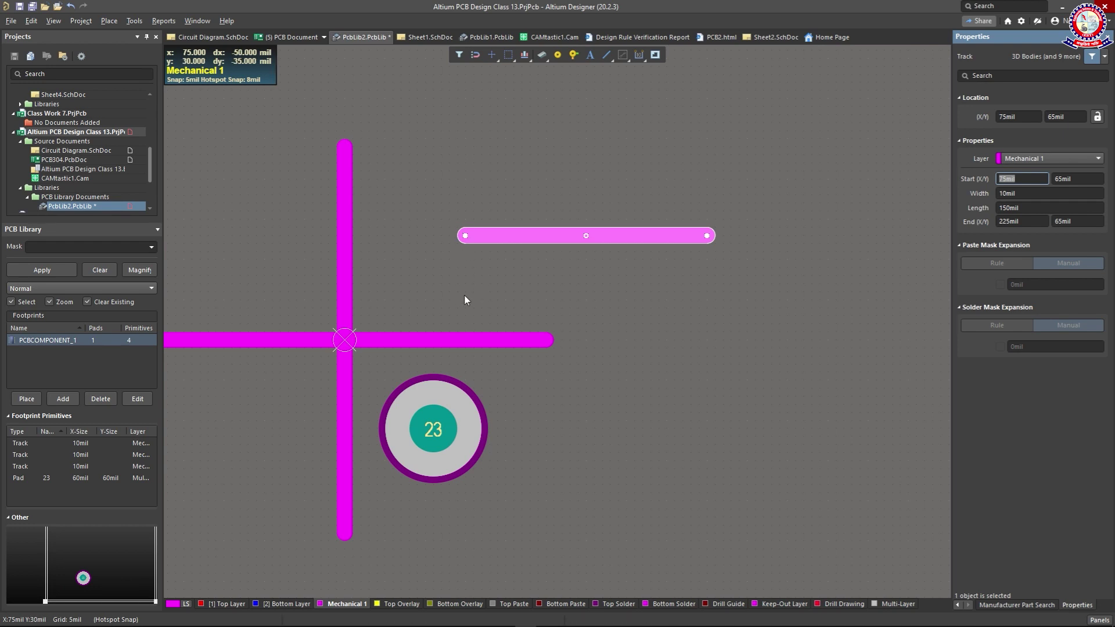
pyautogui.click(1092, 179)
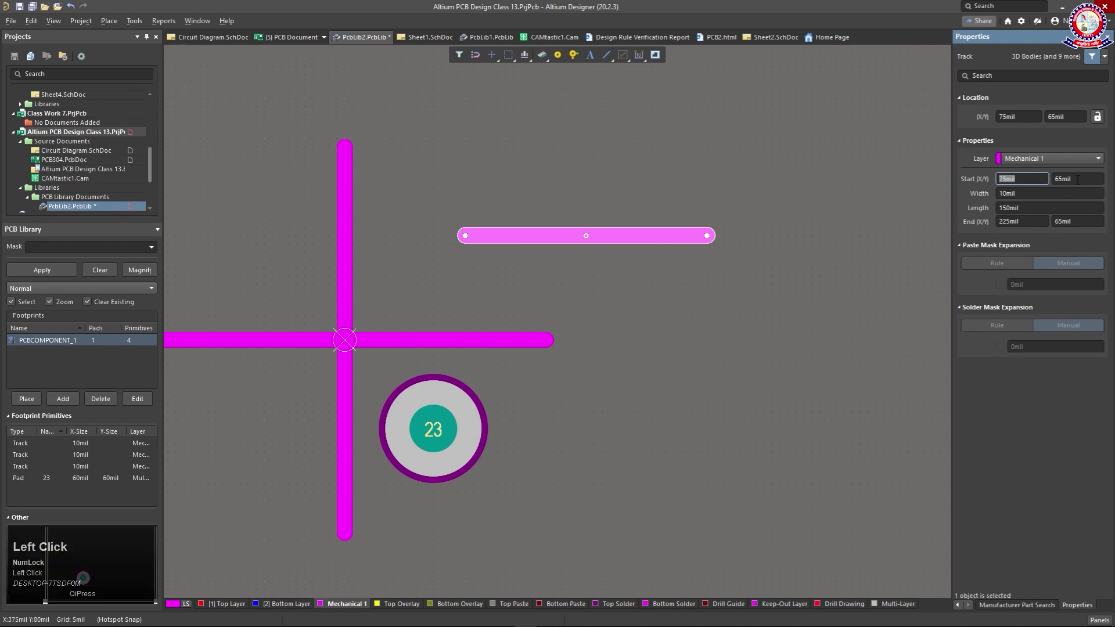
pyautogui.moveTo(1091, 179); pyautogui.dragTo(1034, 180)
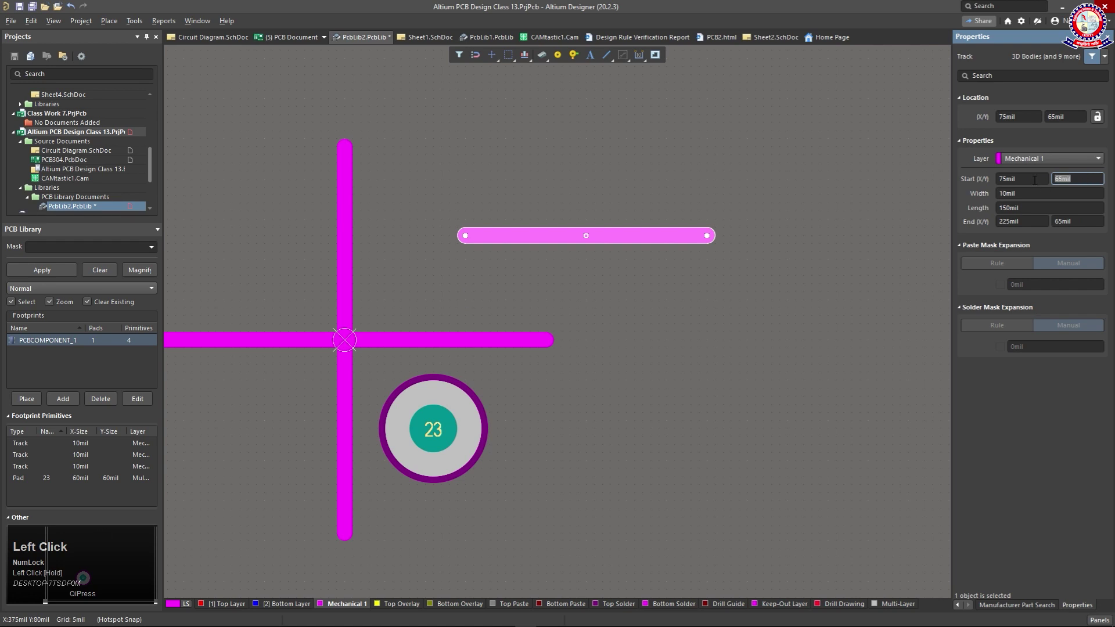
pyautogui.write('30')
pyautogui.press('Return')
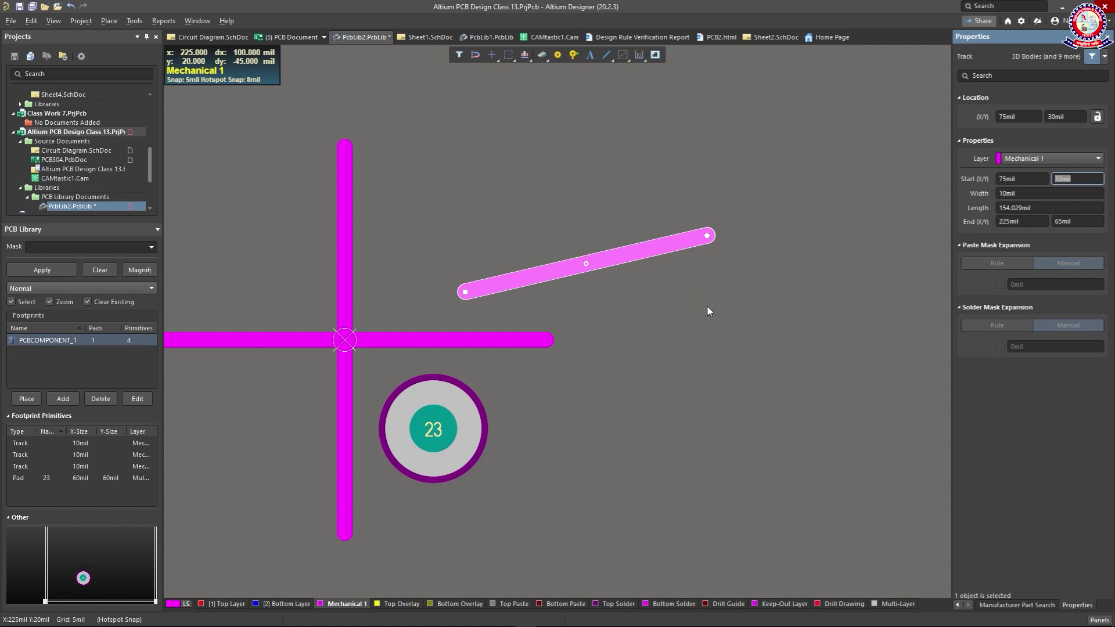
# Set the selected line's end Y coordinate to 30 mil
pyautogui.click(1028, 222)
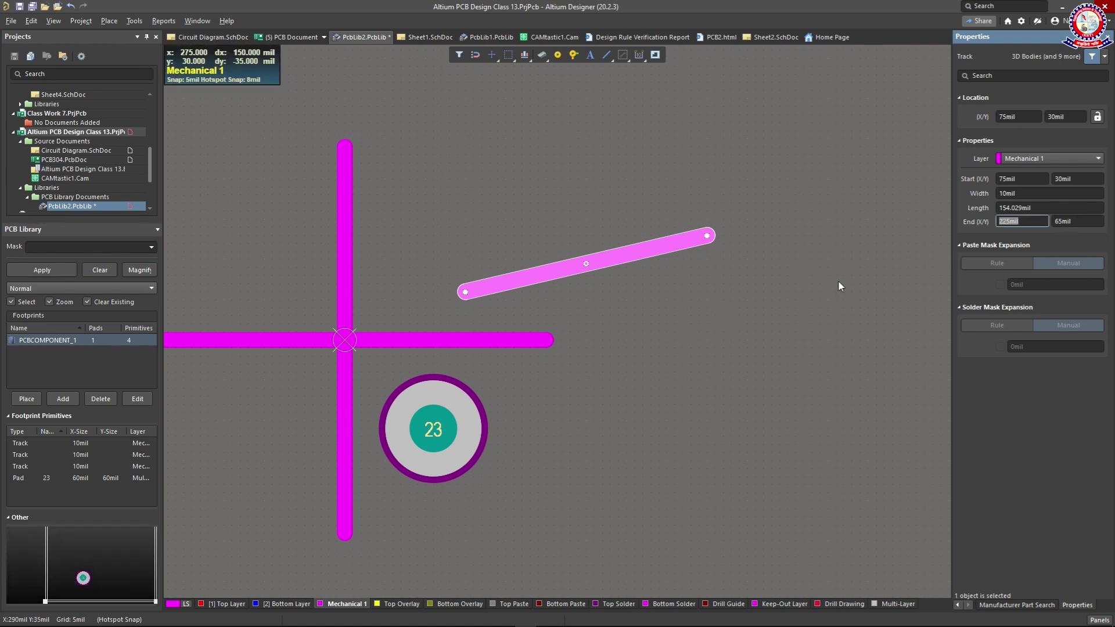
pyautogui.click(1064, 221)
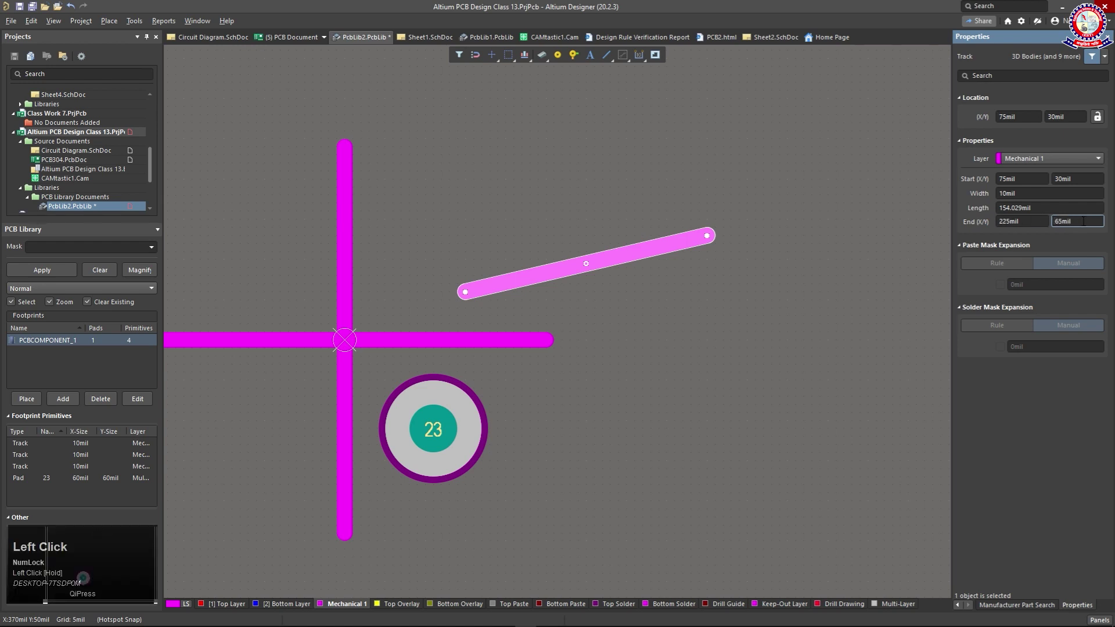
pyautogui.hotkey('ctrl', 'a')
pyautogui.write('30')
pyautogui.press('Return')
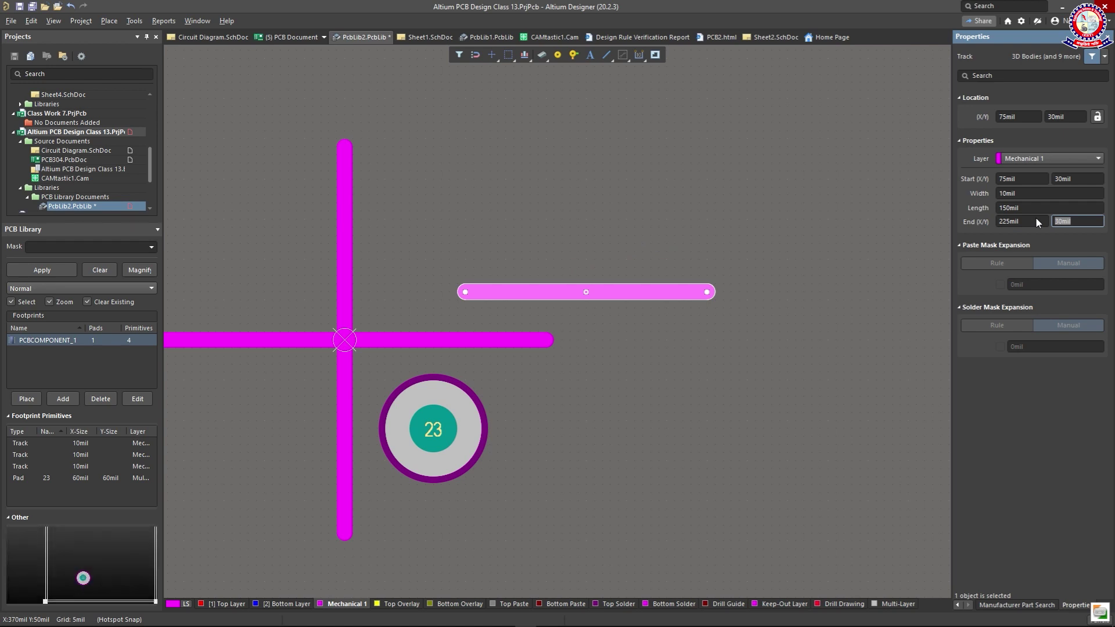
# Set the selected line's end Y coordinate to 15 mil
pyautogui.moveTo(1071, 221); pyautogui.dragTo(1026, 223)
pyautogui.write('1')
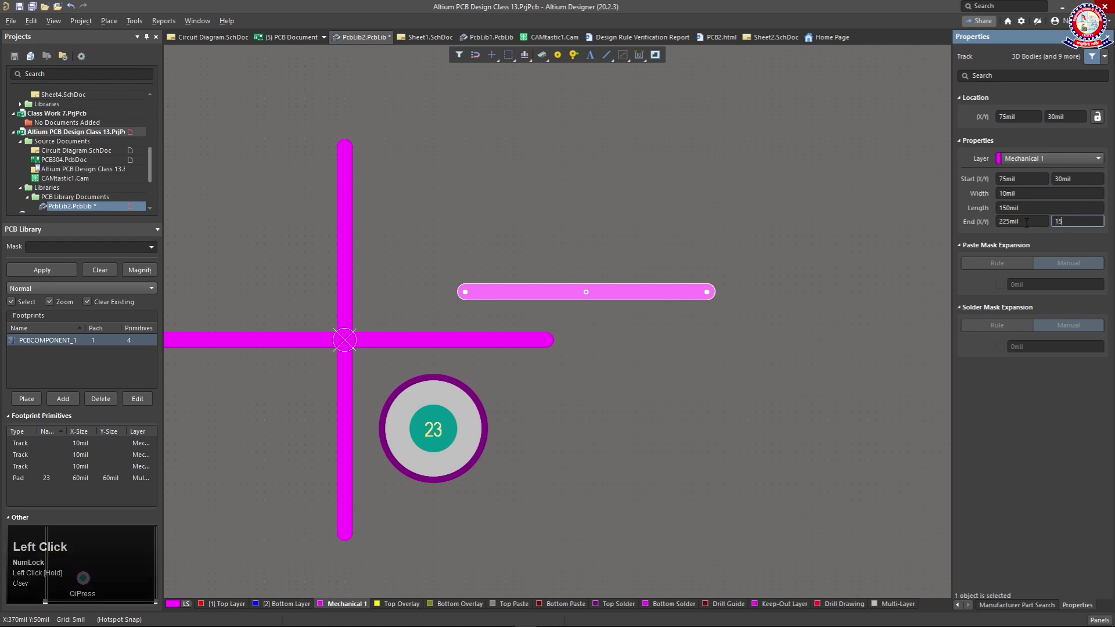
pyautogui.write('5')
pyautogui.press('Return')
# Set the selected line's end Y coordinate to 45 mil
pyautogui.click(1083, 221)
pyautogui.moveTo(1083, 221); pyautogui.dragTo(1012, 226)
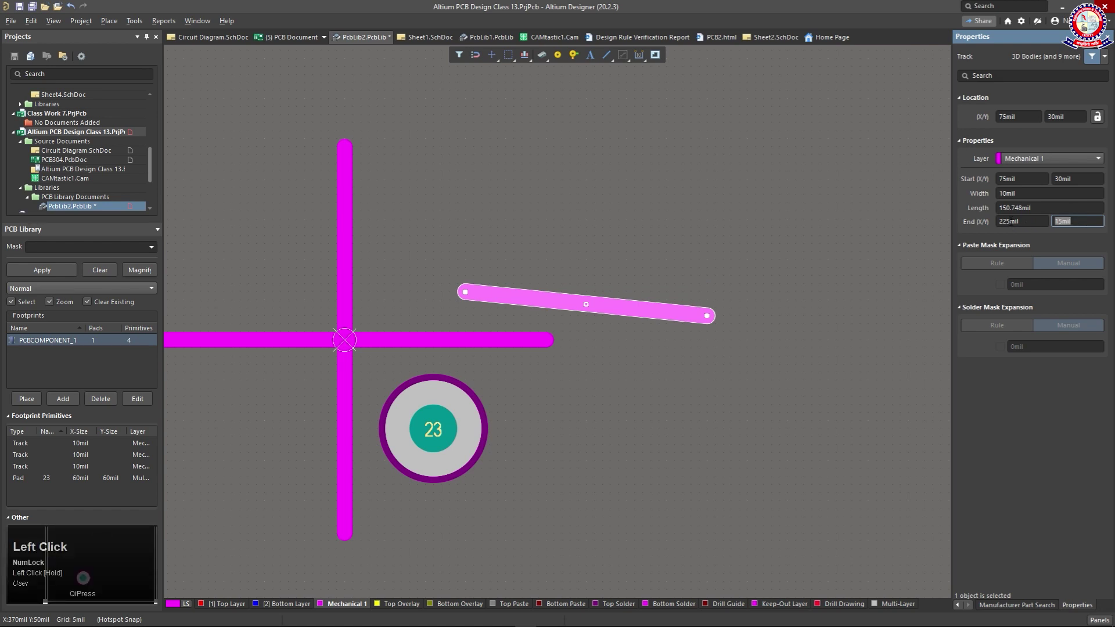
pyautogui.write('45')
pyautogui.press('Return')
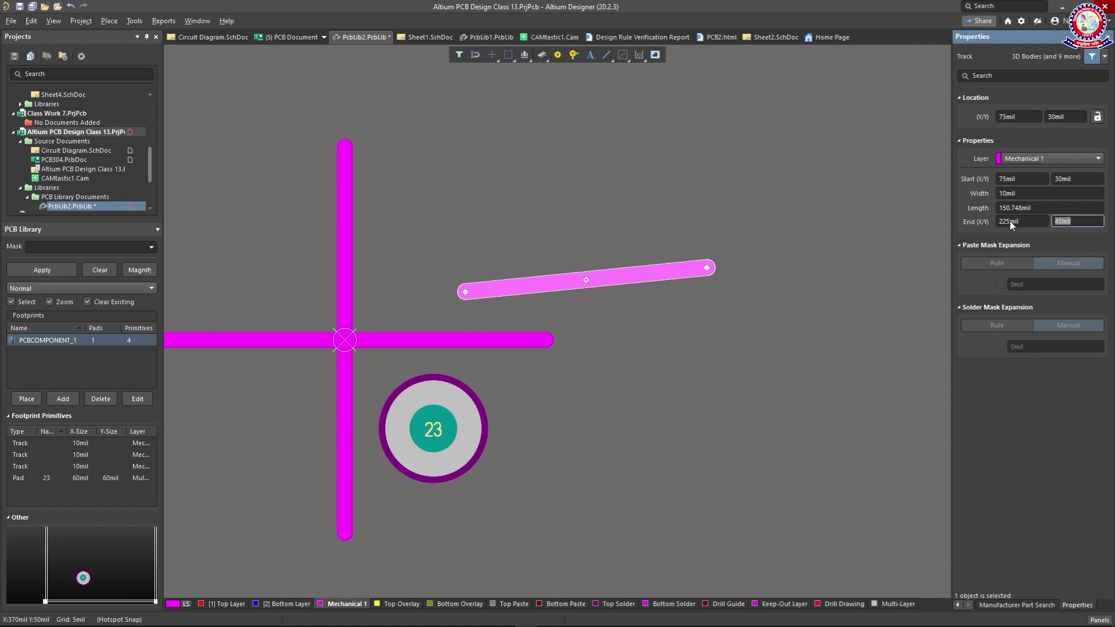
# Move the slanted line so that it starts at about X 175 mil, Y 5 mil, clear of the crossed lines
pyautogui.click(441, 298)
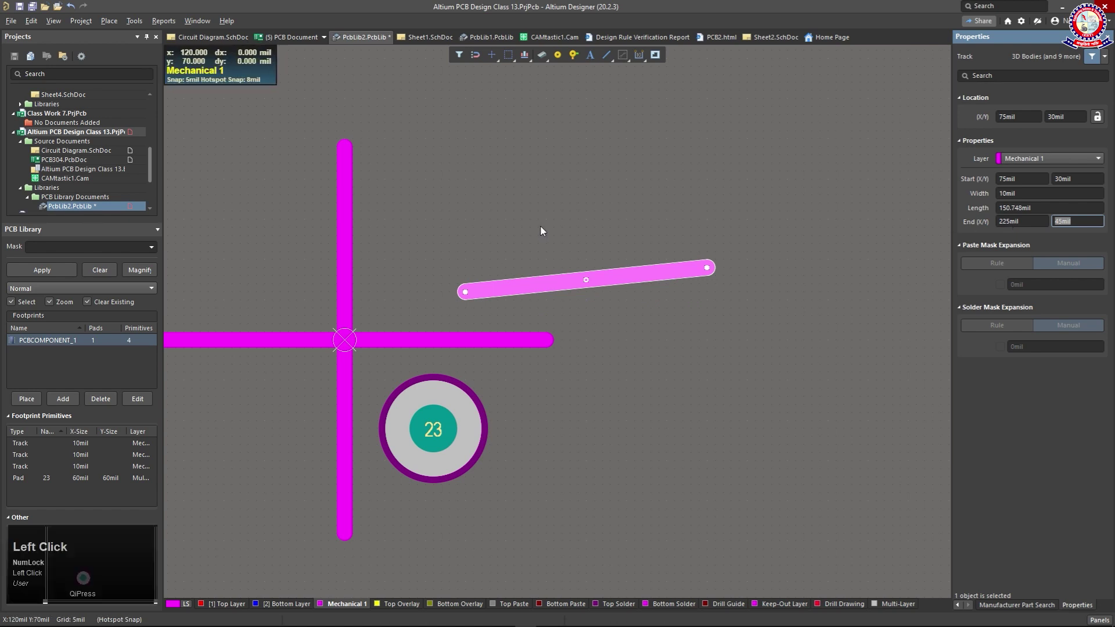
pyautogui.click(569, 280)
pyautogui.moveTo(569, 281); pyautogui.dragTo(396, 268)
pyautogui.moveTo(498, 254); pyautogui.dragTo(623, 347)
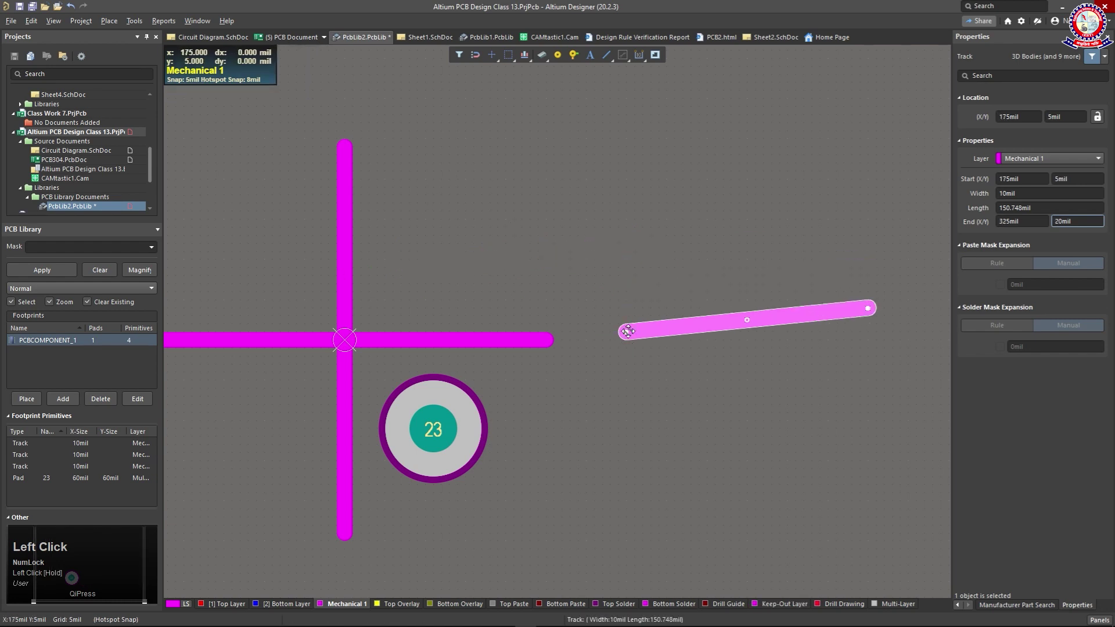
# Place a round multi-layer pad at about X 50 mil, Y 55 mil in the upper-right quadrant and delete pad 23 below it
pyautogui.click(558, 55)
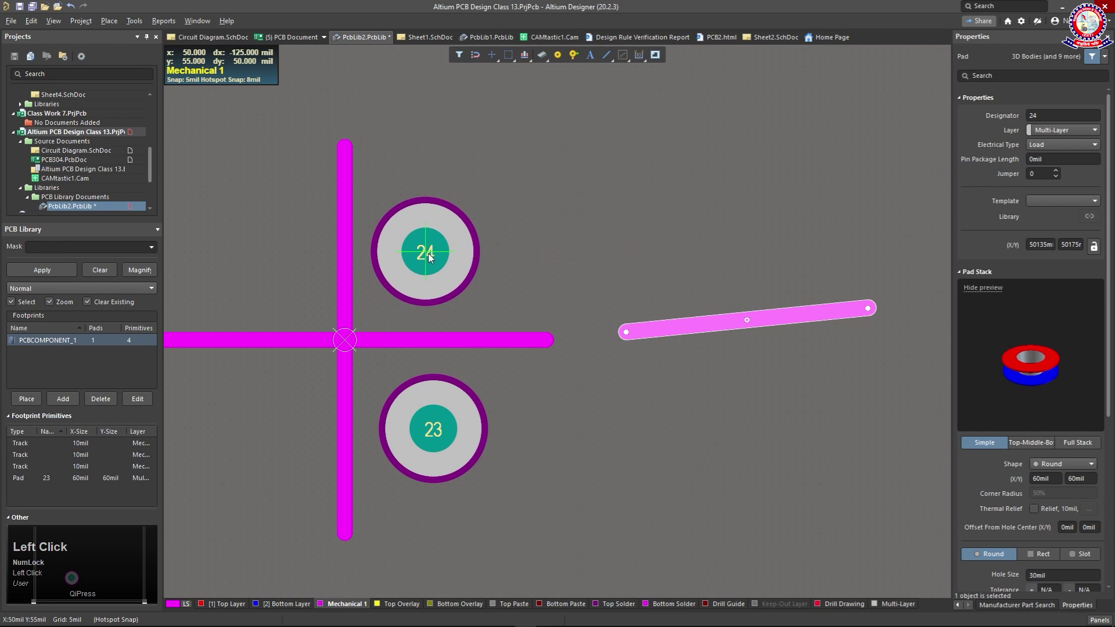
pyautogui.click(443, 264)
pyautogui.rightClick(569, 238)
pyautogui.click(474, 417)
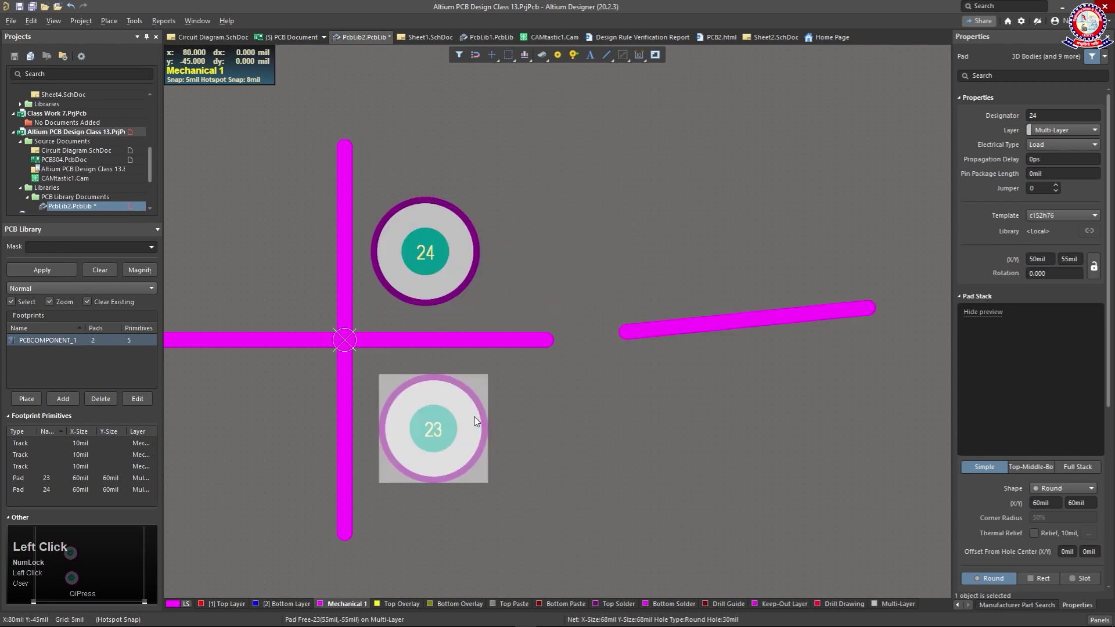
pyautogui.press('Delete')
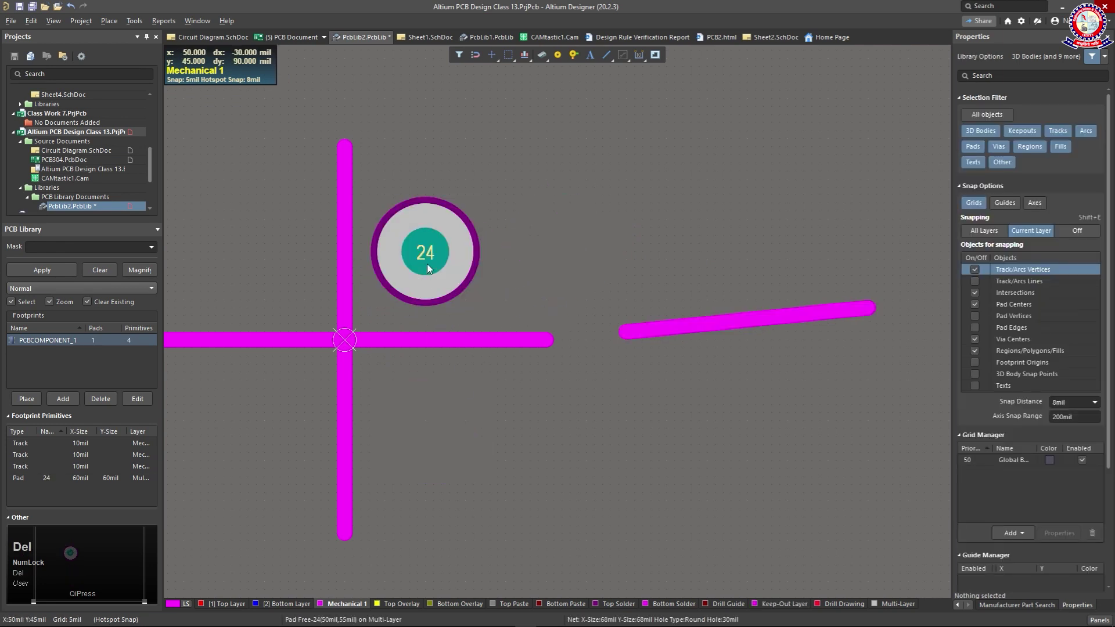
# Set pad 24's position to X -88 mil, Y -45 mil
pyautogui.click(426, 263)
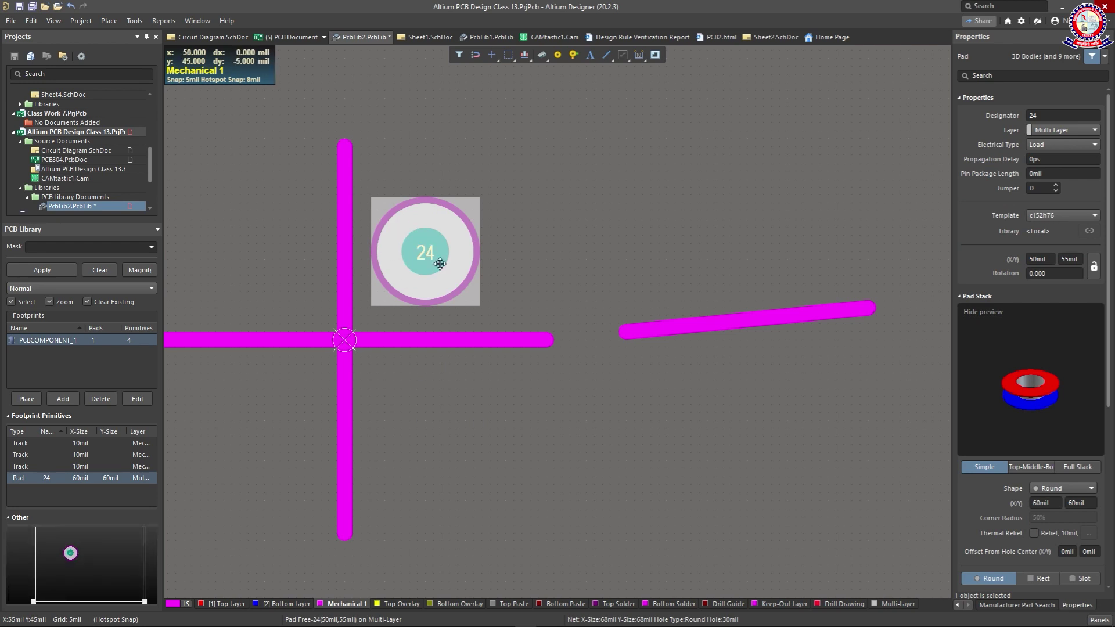
pyautogui.click(444, 242)
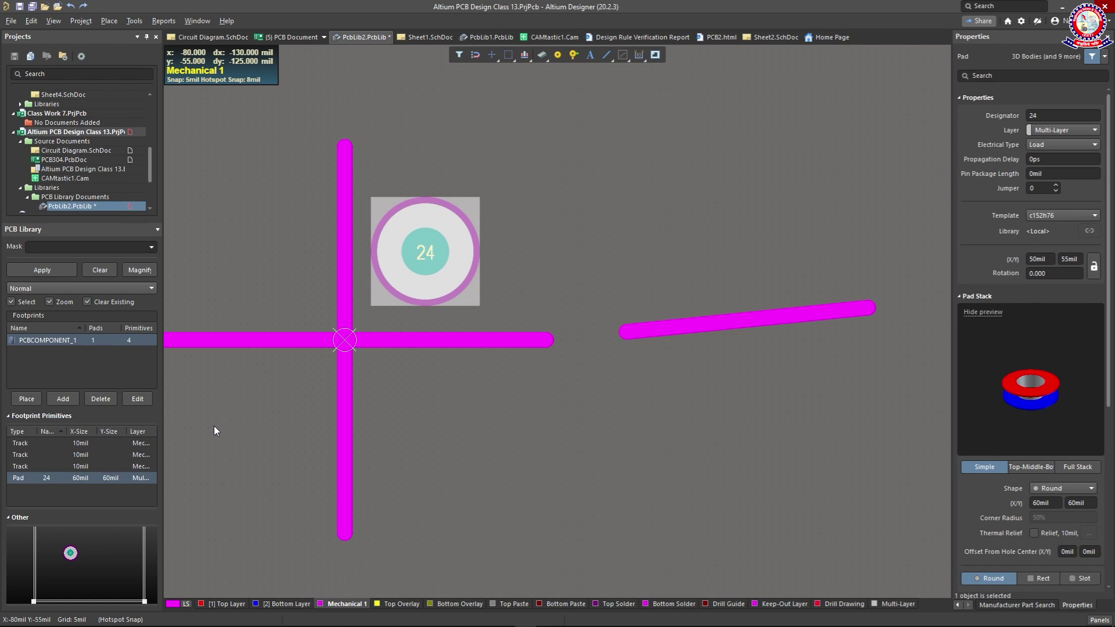
pyautogui.click(1048, 259)
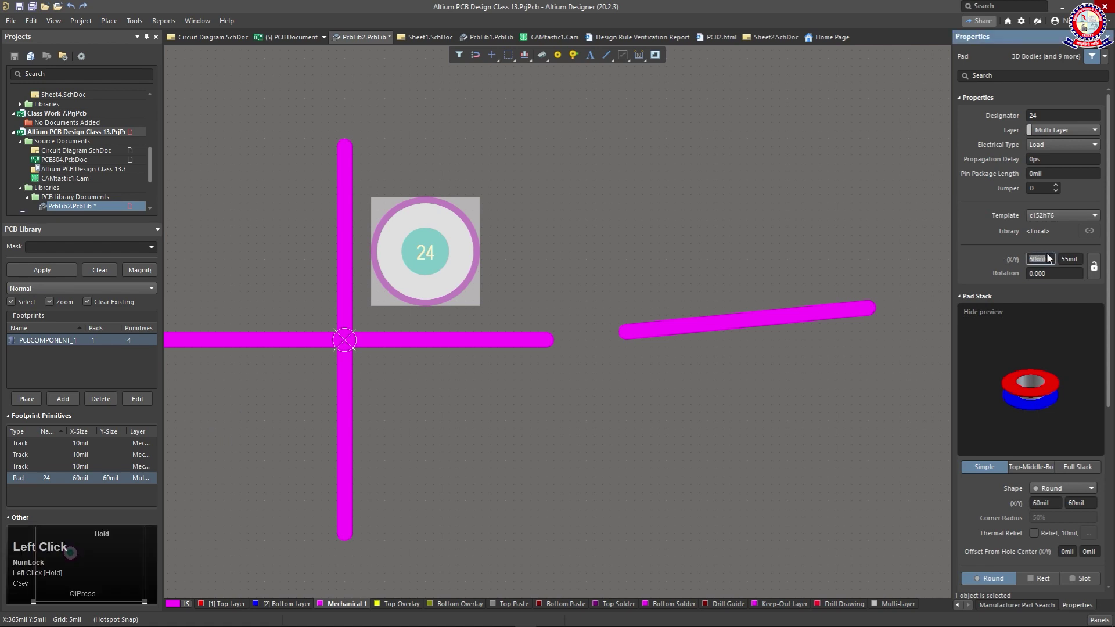
pyautogui.write('-88')
pyautogui.click(1079, 259)
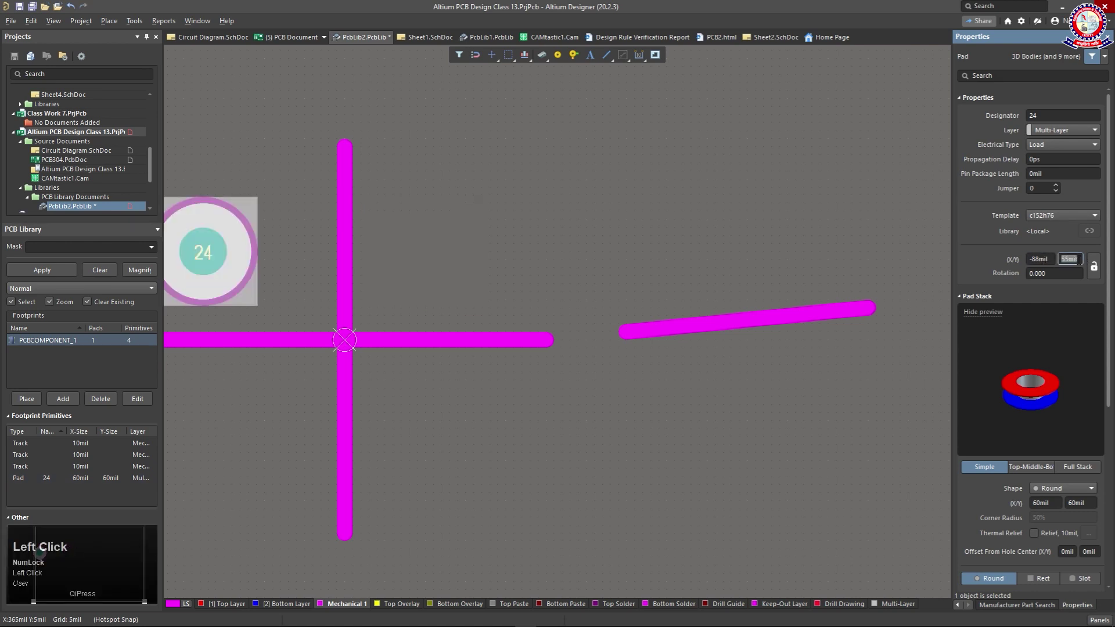
pyautogui.write('-45')
pyautogui.press('Return')
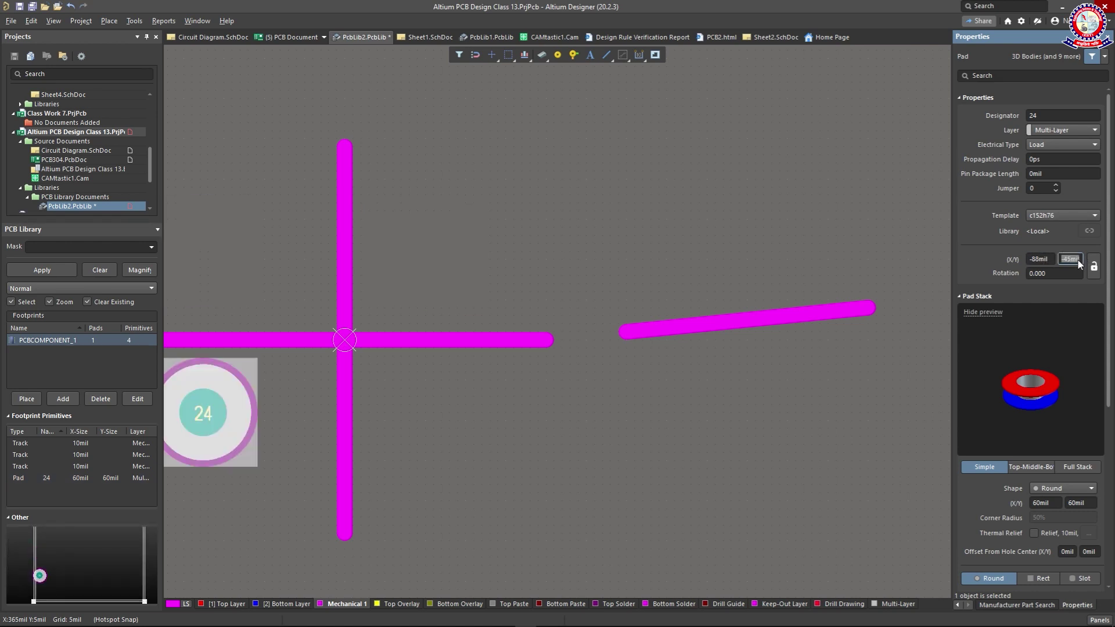
# Set pad 24's X position to -25 mil
pyautogui.scroll(-2, 322, 332)
pyautogui.moveTo(277, 332); pyautogui.dragTo(436, 346, button='right')
pyautogui.click(435, 346)
pyautogui.click(372, 336)
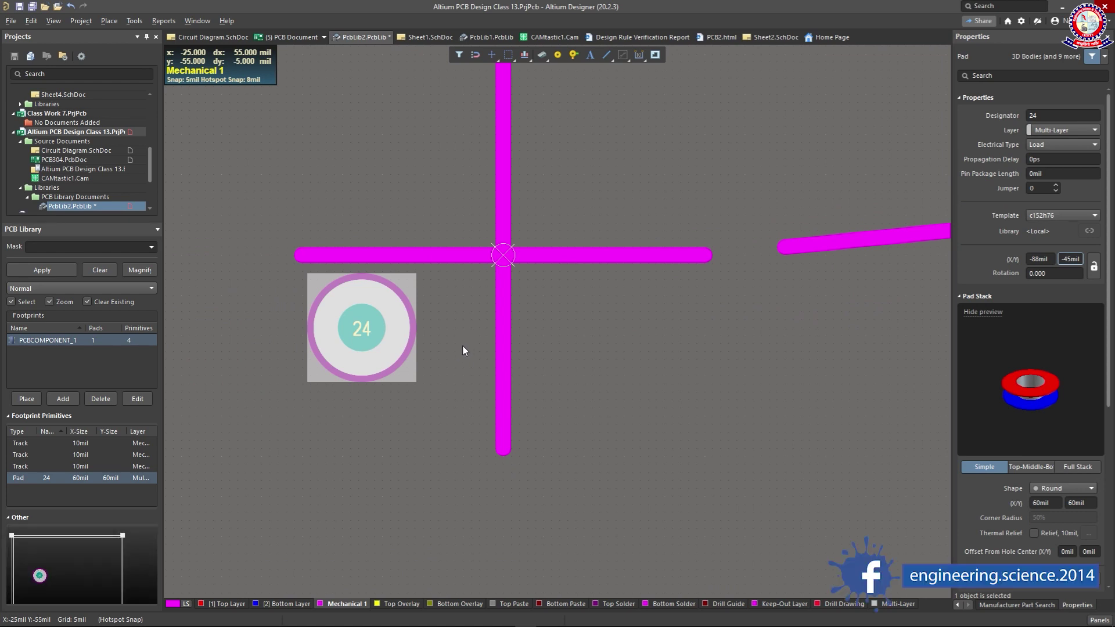
pyautogui.click(1040, 258)
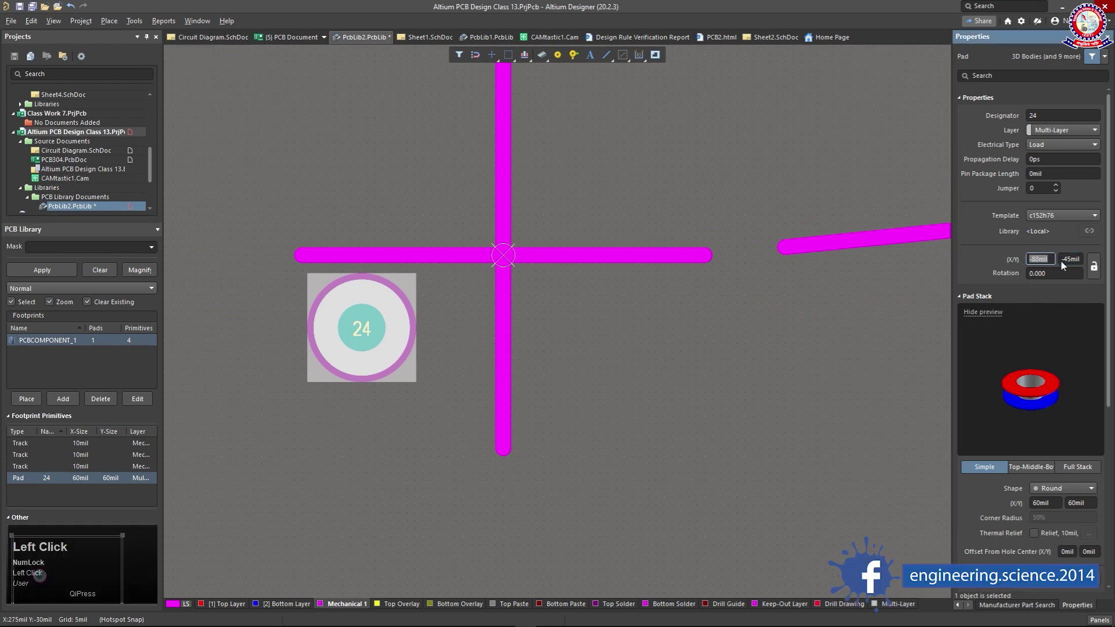
pyautogui.write('-25')
pyautogui.press('Return')
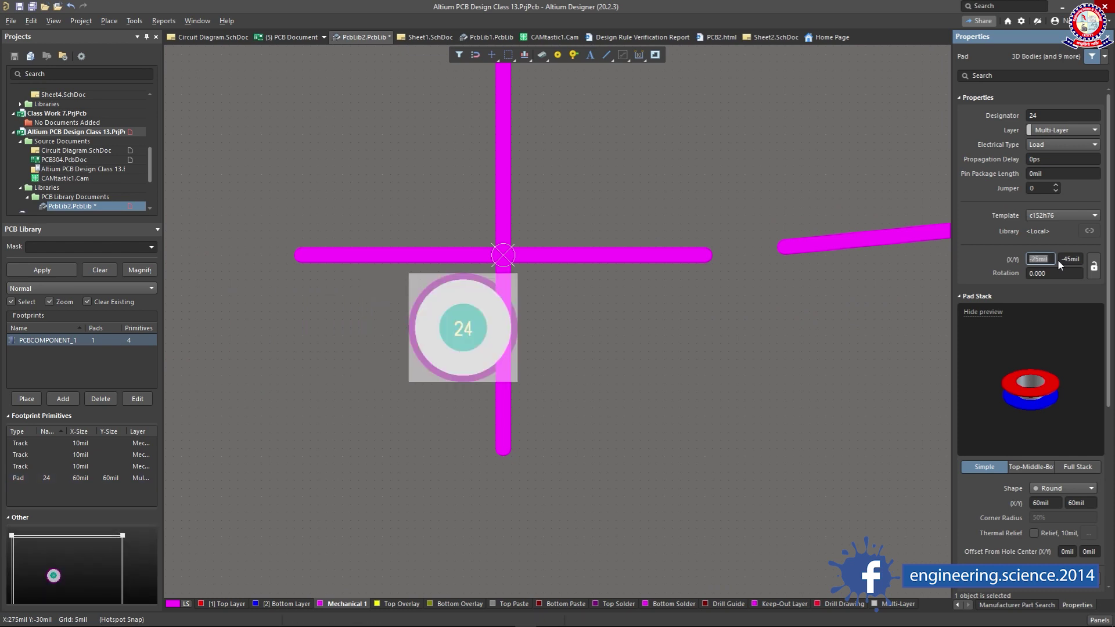
# Set pad 24's X position to -15 mil
pyautogui.click(1028, 259)
pyautogui.press('Delete')
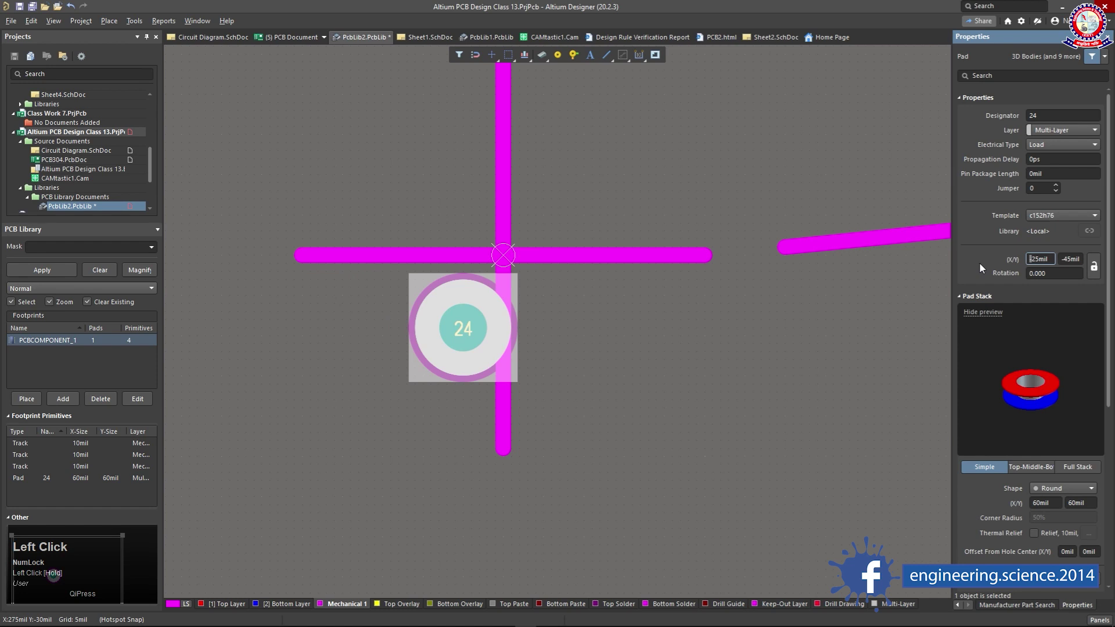
pyautogui.write('-')
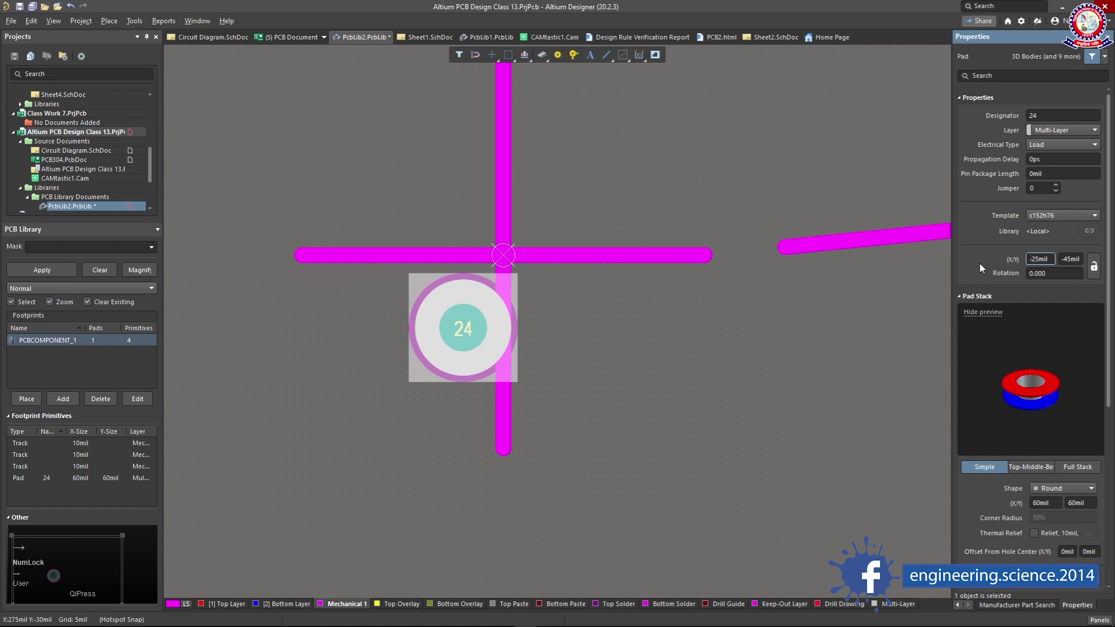
pyautogui.press('BackSpace')
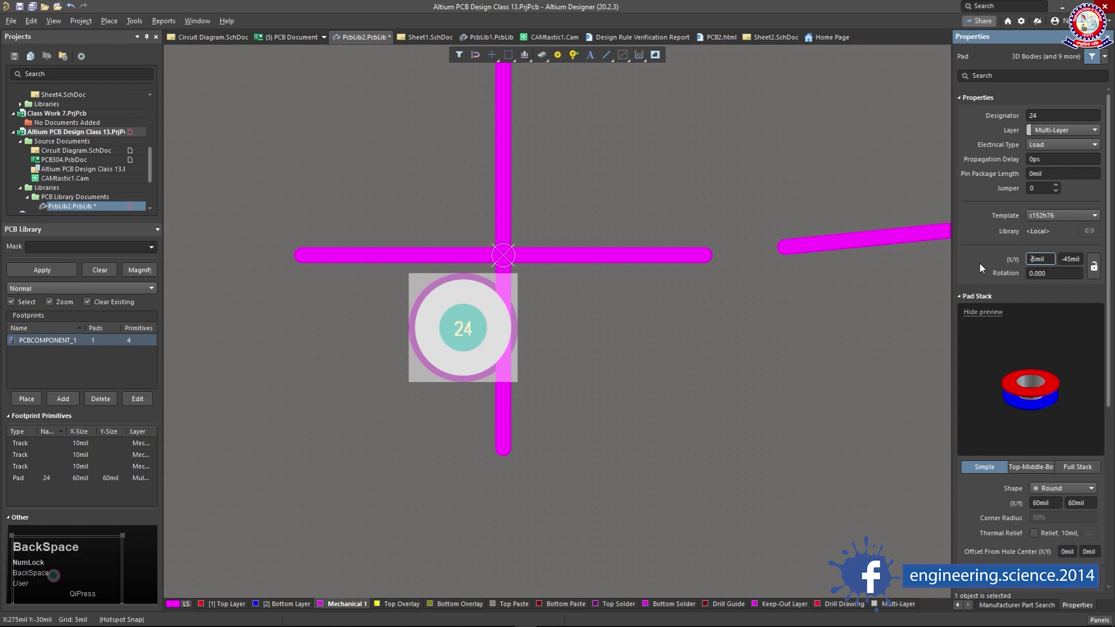
pyautogui.write('1')
pyautogui.press('Return')
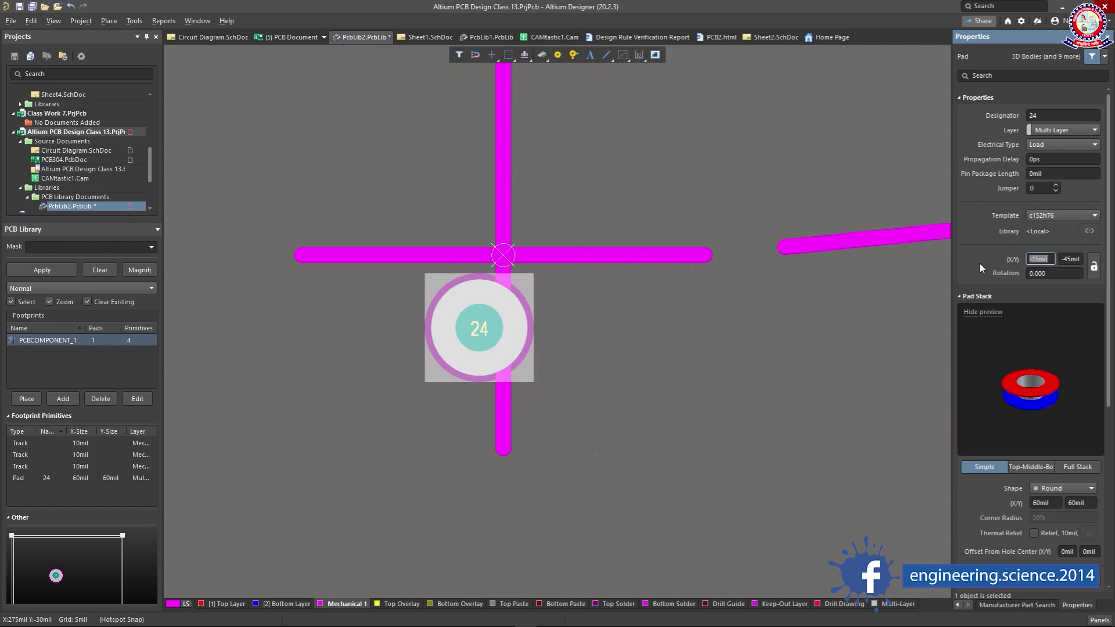
# Shift pad 24 away from the vertical line by setting its X position successively to -35, -45 and -55 mil, and deselect it
pyautogui.write('-35')
pyautogui.press('Return')
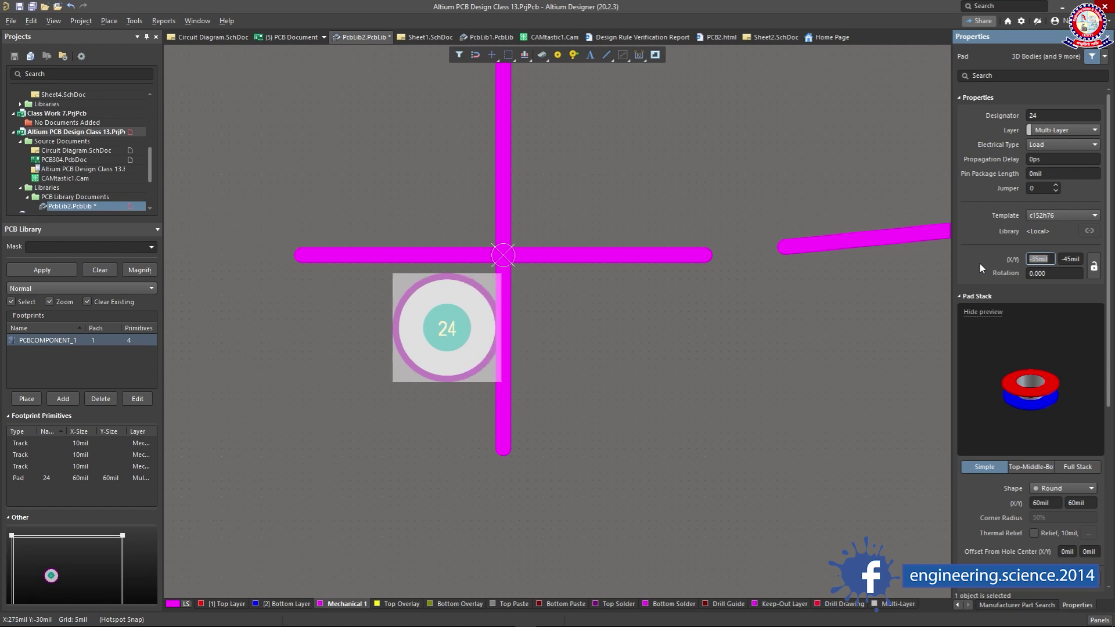
pyautogui.write('-45')
pyautogui.press('Return')
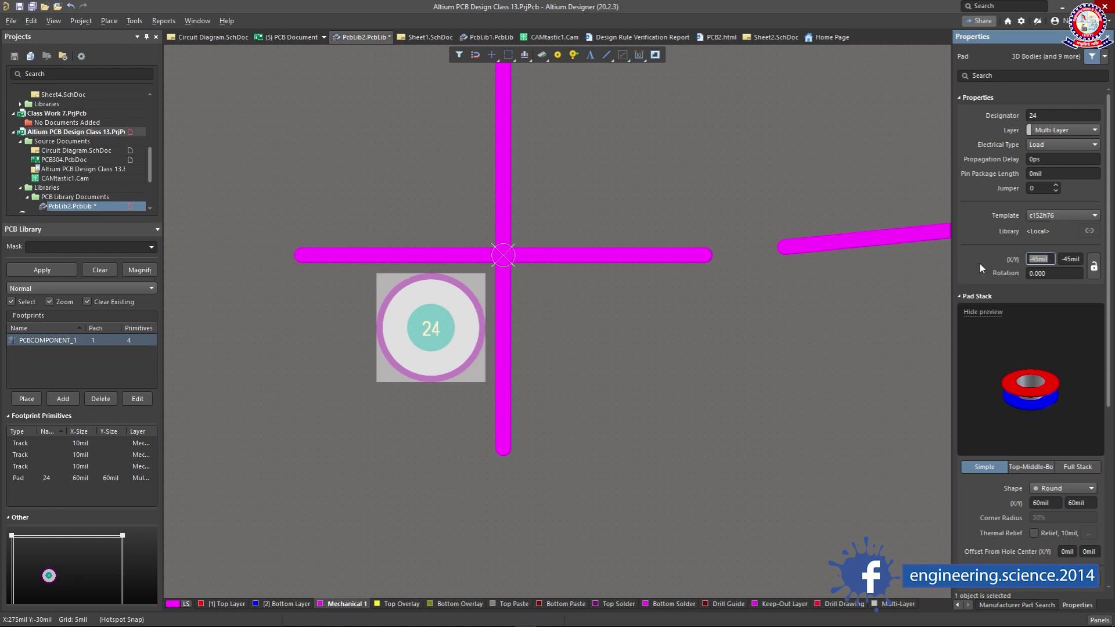
pyautogui.write('-55')
pyautogui.press('Return')
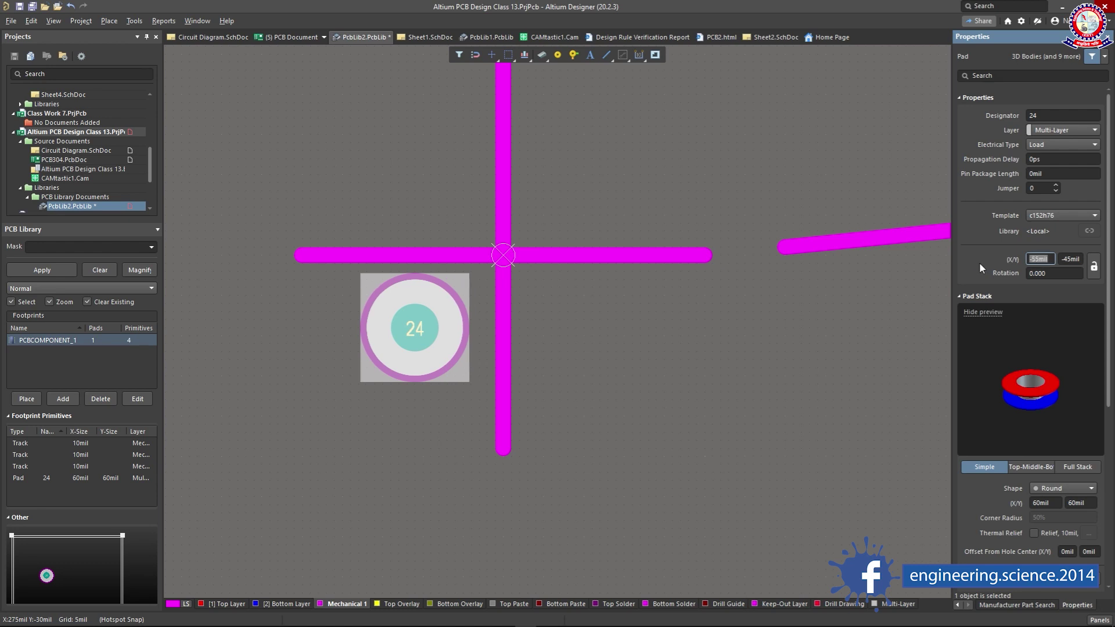
pyautogui.click(586, 364)
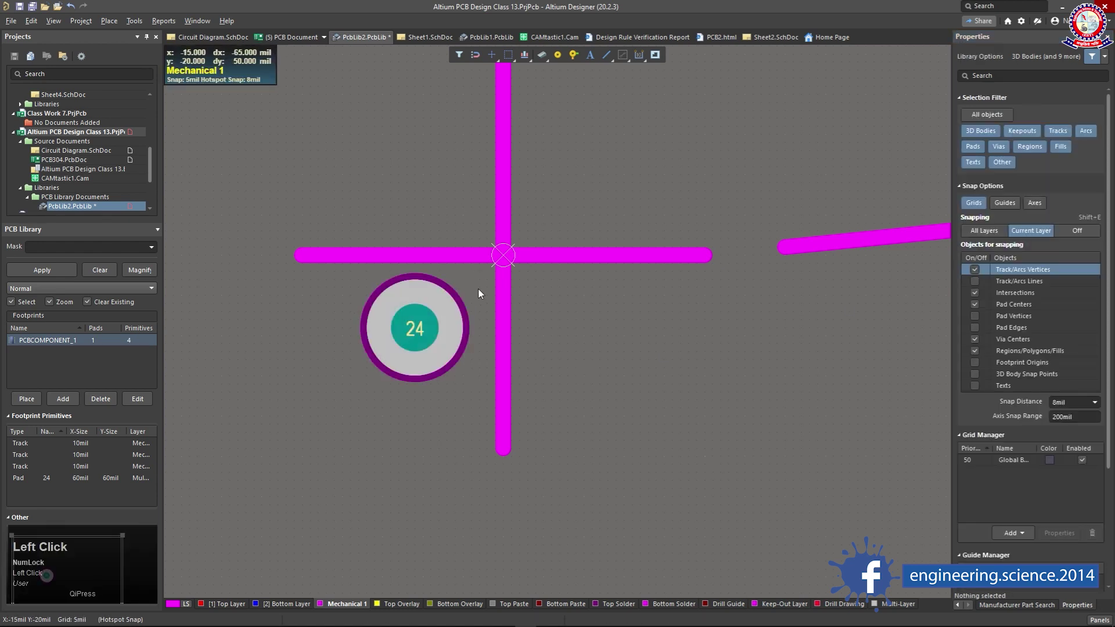
# Delete the horizontal and vertical Mechanical 1 lines that cross at the origin
pyautogui.click(448, 256)
pyautogui.press('Delete')
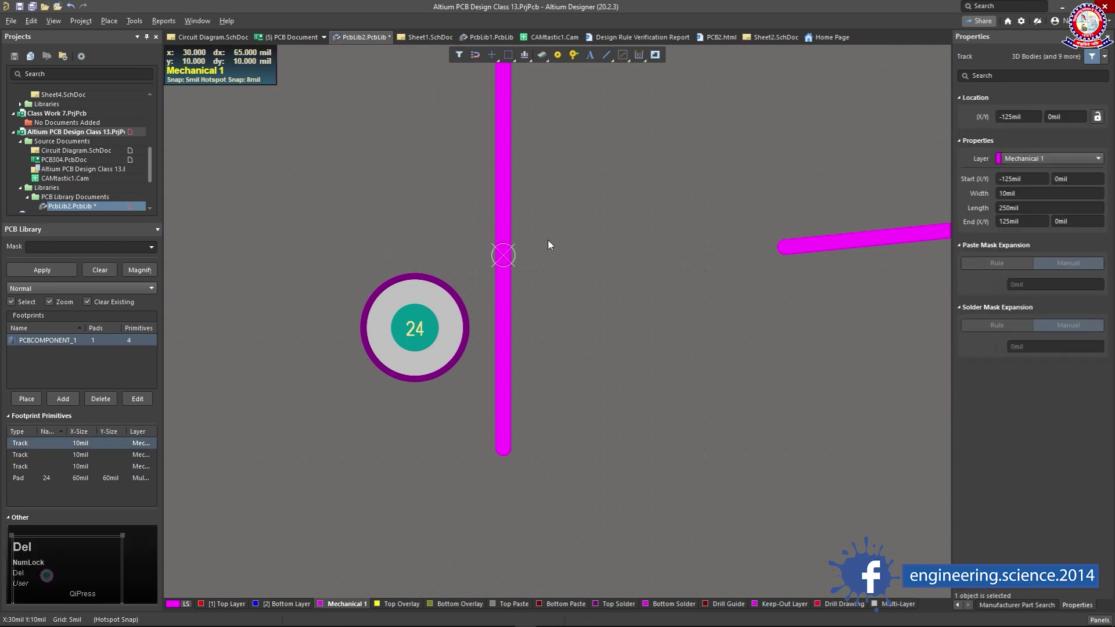
pyautogui.click(499, 218)
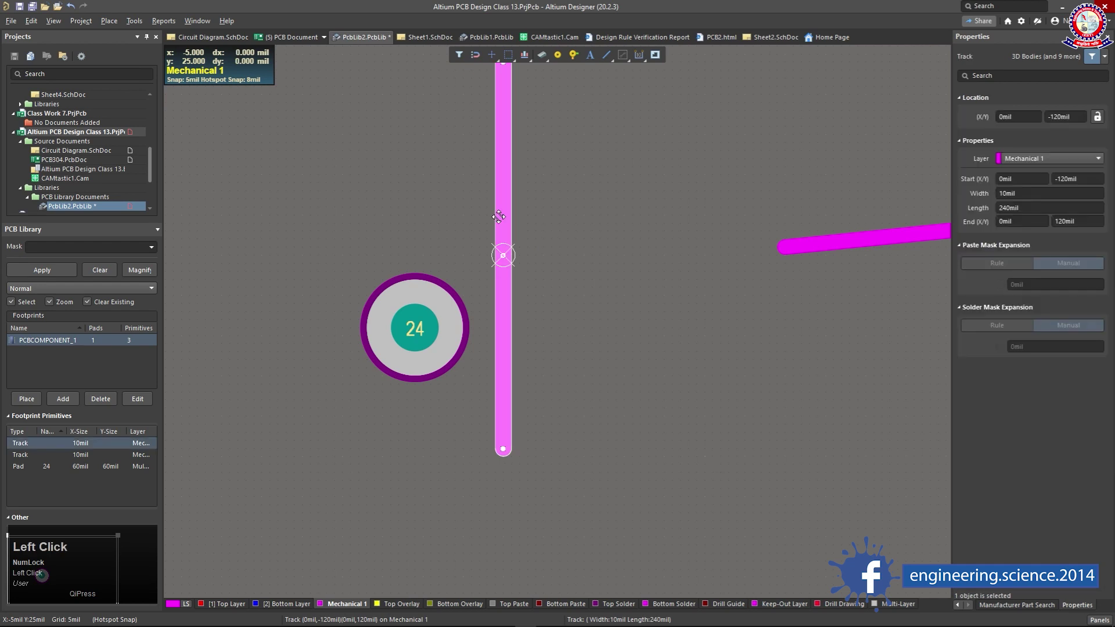
pyautogui.press('Delete')
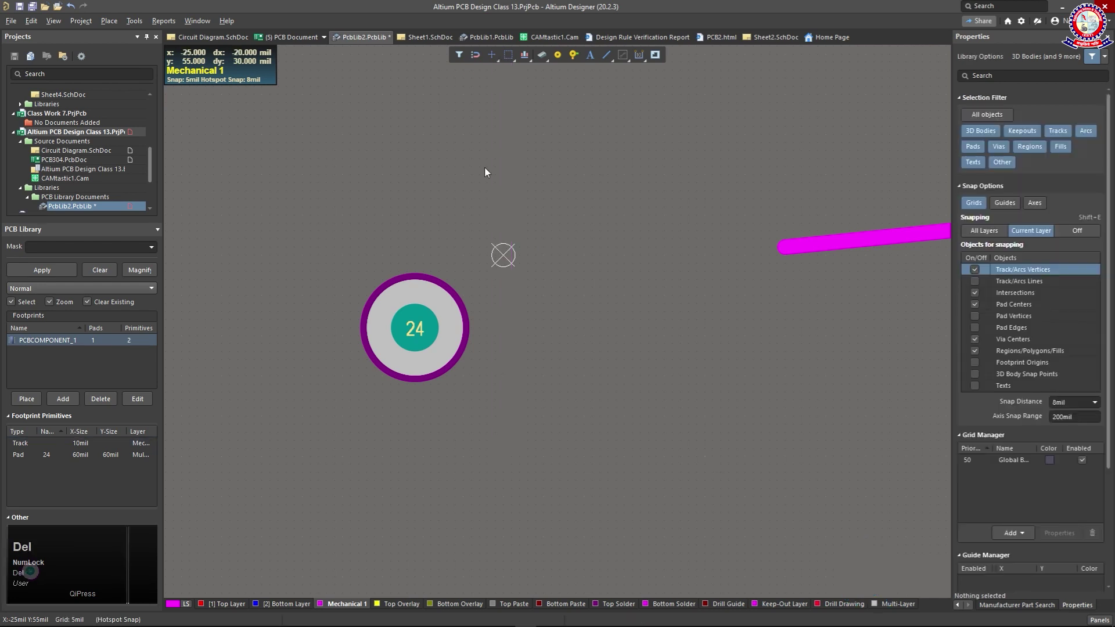
# Empty the footprint by deleting the slanted line and pad 24
pyautogui.click(831, 243)
pyautogui.moveTo(833, 241); pyautogui.dragTo(646, 297)
pyautogui.click(626, 319)
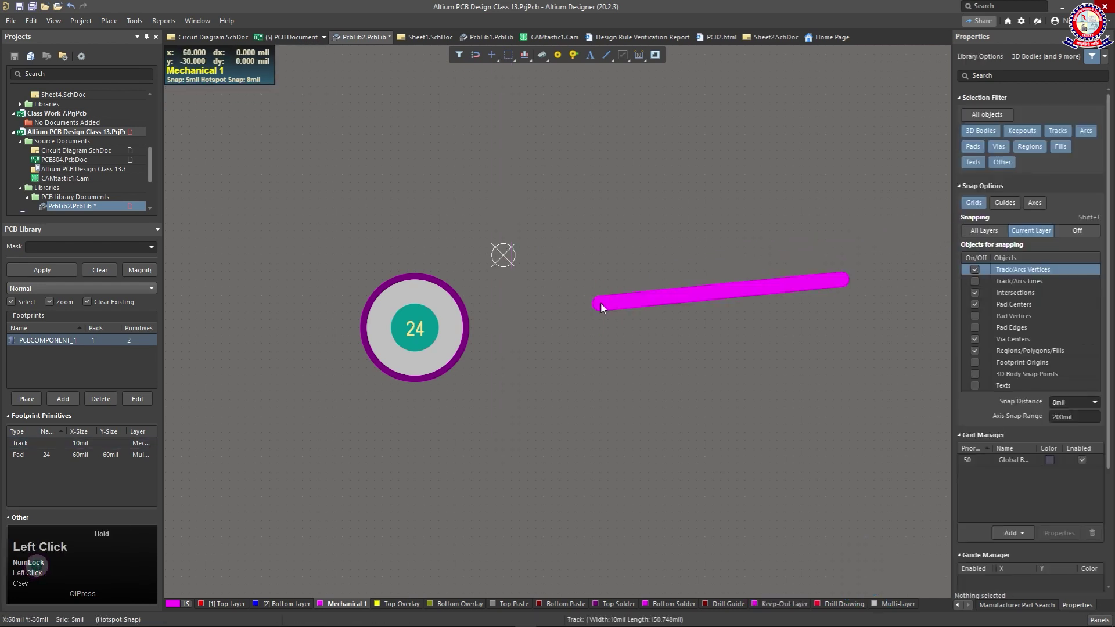
pyautogui.click(632, 300)
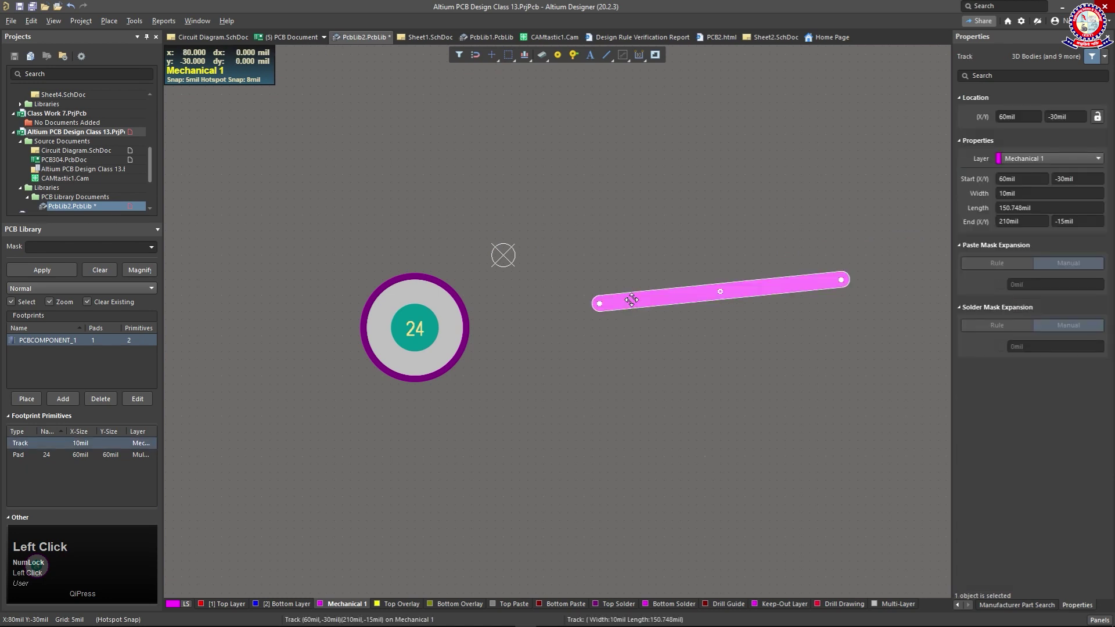
pyautogui.press('Delete')
pyautogui.click(407, 315)
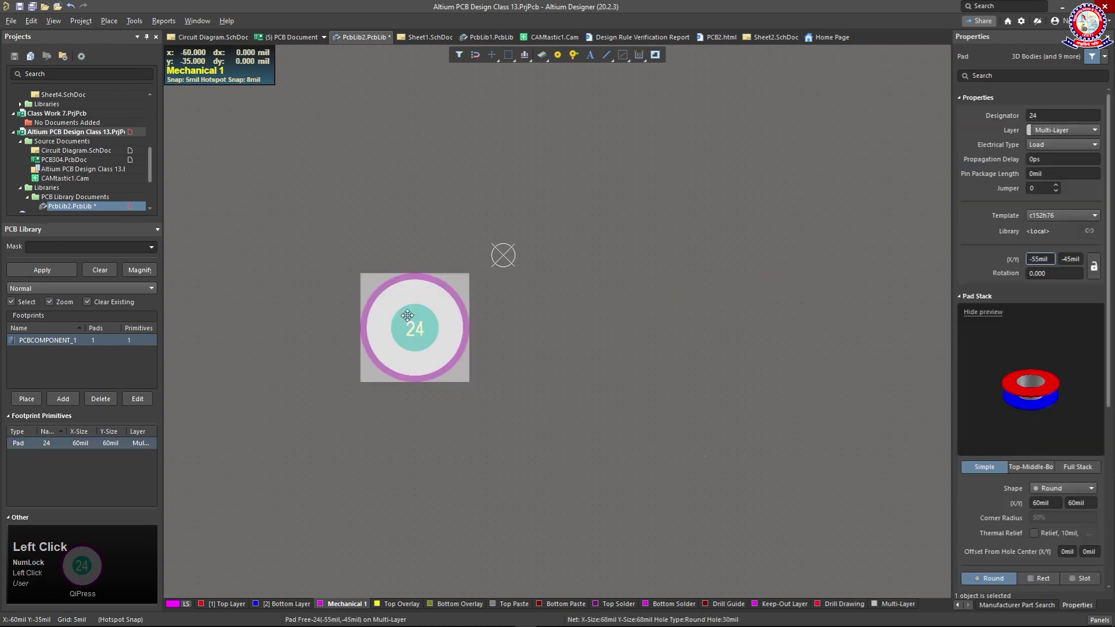
pyautogui.press('Delete')
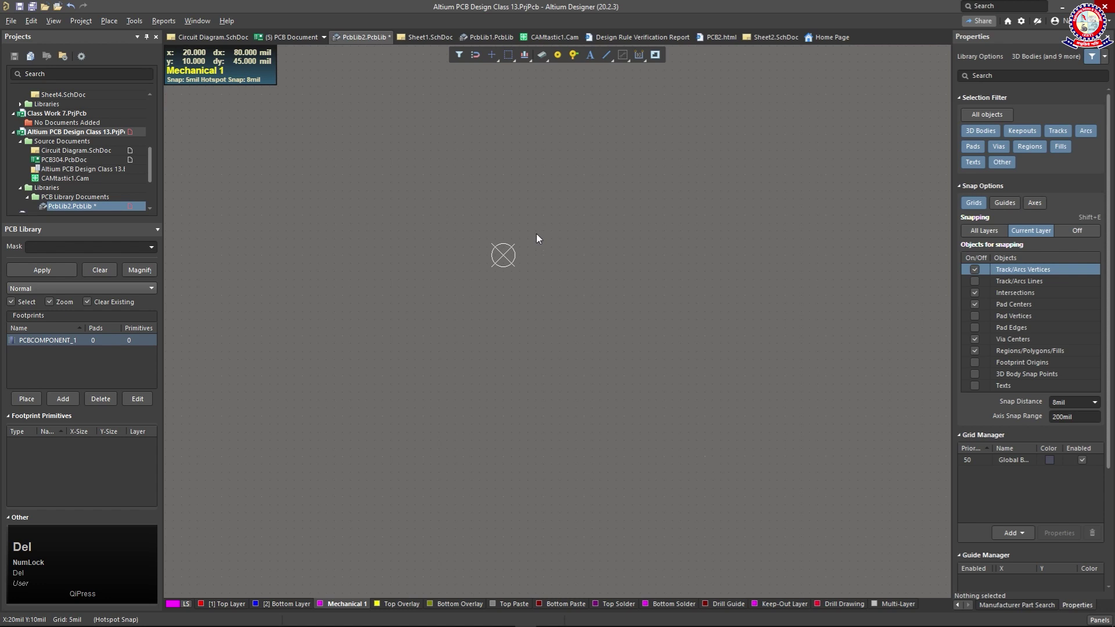
# Draw a closed rectangle of Mechanical 1 lines about 165 mil tall around the origin
pyautogui.click(541, 54)
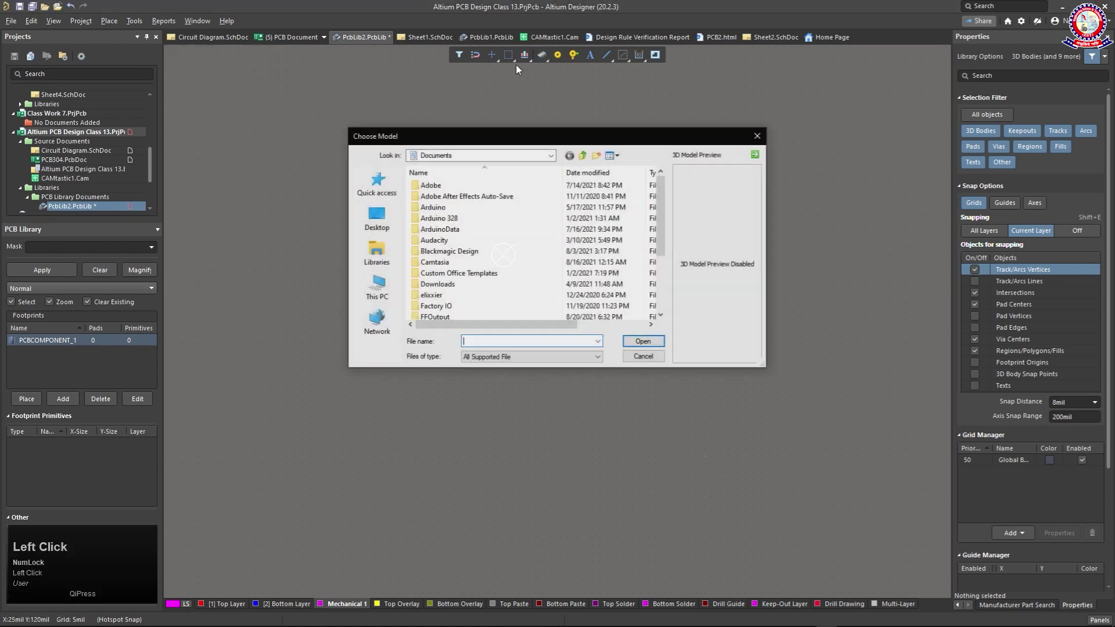
pyautogui.click(757, 136)
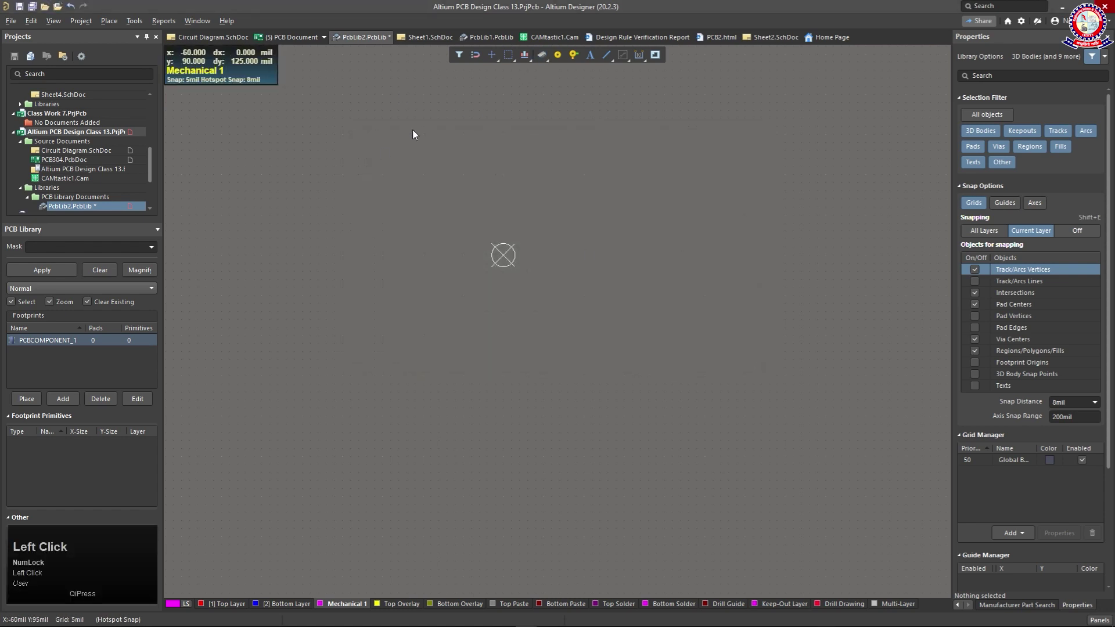
pyautogui.click(606, 55)
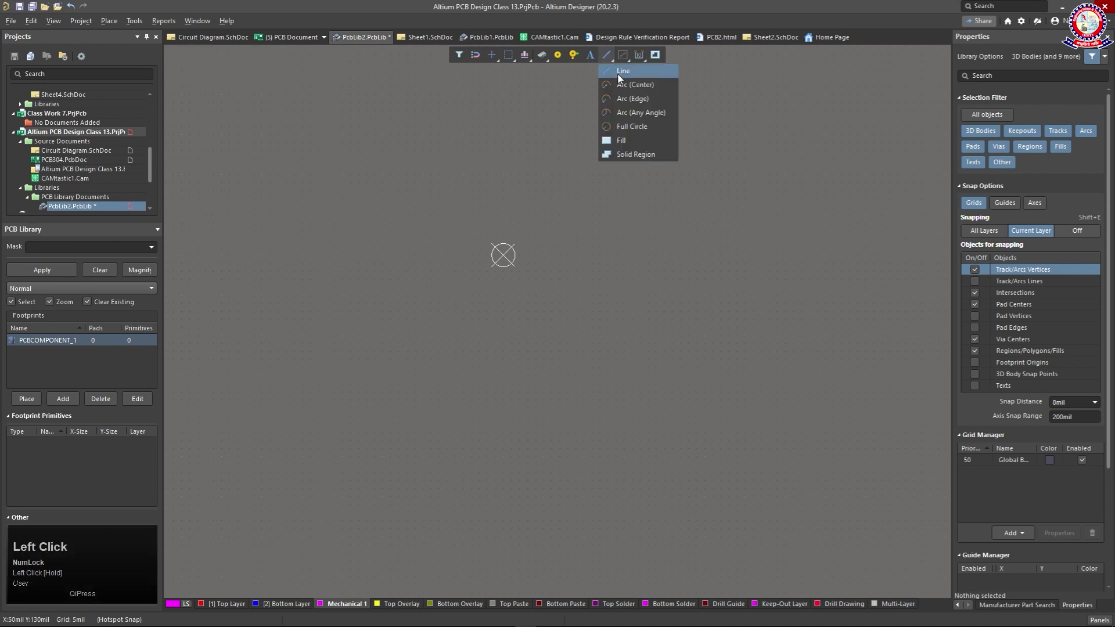
pyautogui.click(619, 72)
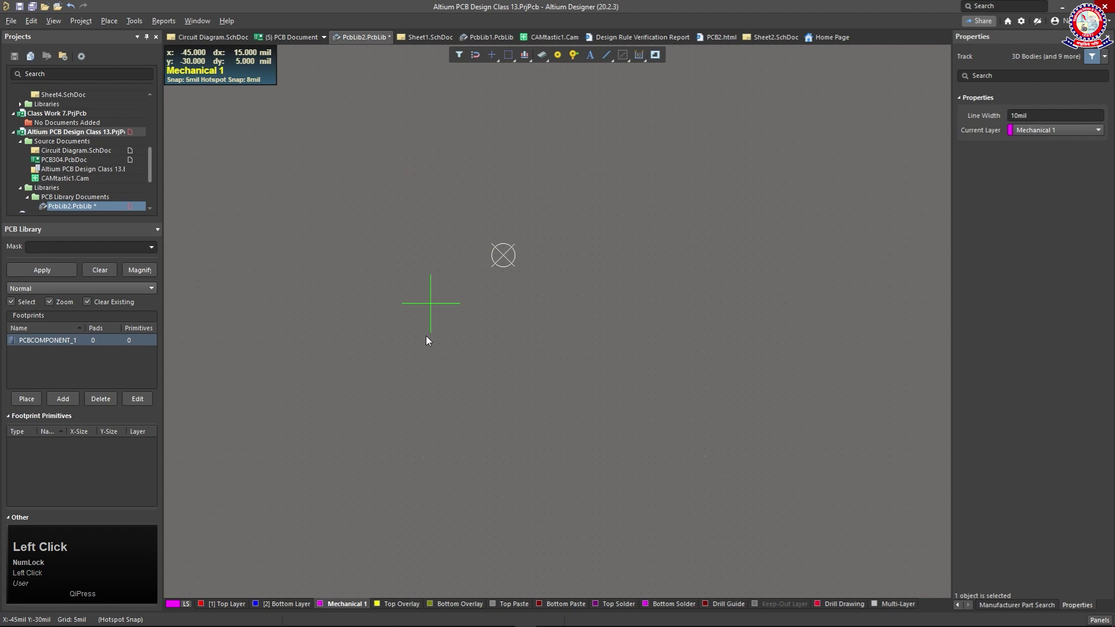
pyautogui.click(420, 184)
pyautogui.click(618, 183)
pyautogui.click(618, 384)
pyautogui.click(421, 440)
pyautogui.click(422, 185)
pyautogui.keyDown('ctrl'); pyautogui.scroll(2, 422, 438); pyautogui.keyUp('ctrl')
pyautogui.click(416, 288)
pyautogui.click(458, 313)
# Select the rectangle's lines with selection windows, first three sides and then all four, and clear the selection
pyautogui.keyDown('ctrl'); pyautogui.scroll(-3, 665, 351); pyautogui.keyUp('ctrl')
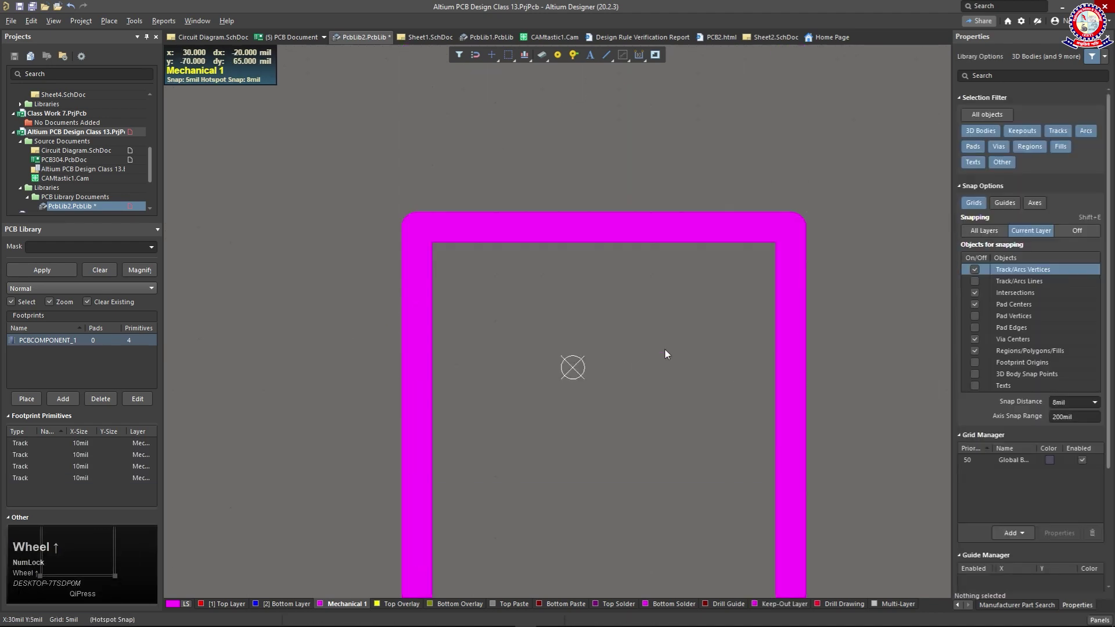
pyautogui.keyDown('ctrl'); pyautogui.scroll(-2, 662, 350); pyautogui.keyUp('ctrl')
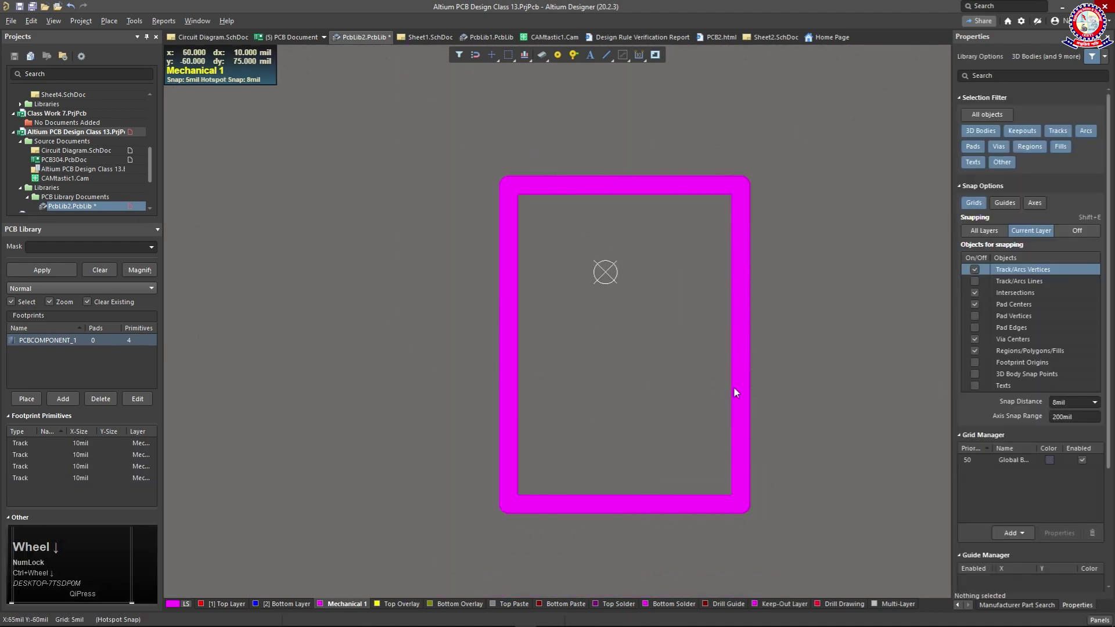
pyautogui.moveTo(786, 524); pyautogui.dragTo(491, 374)
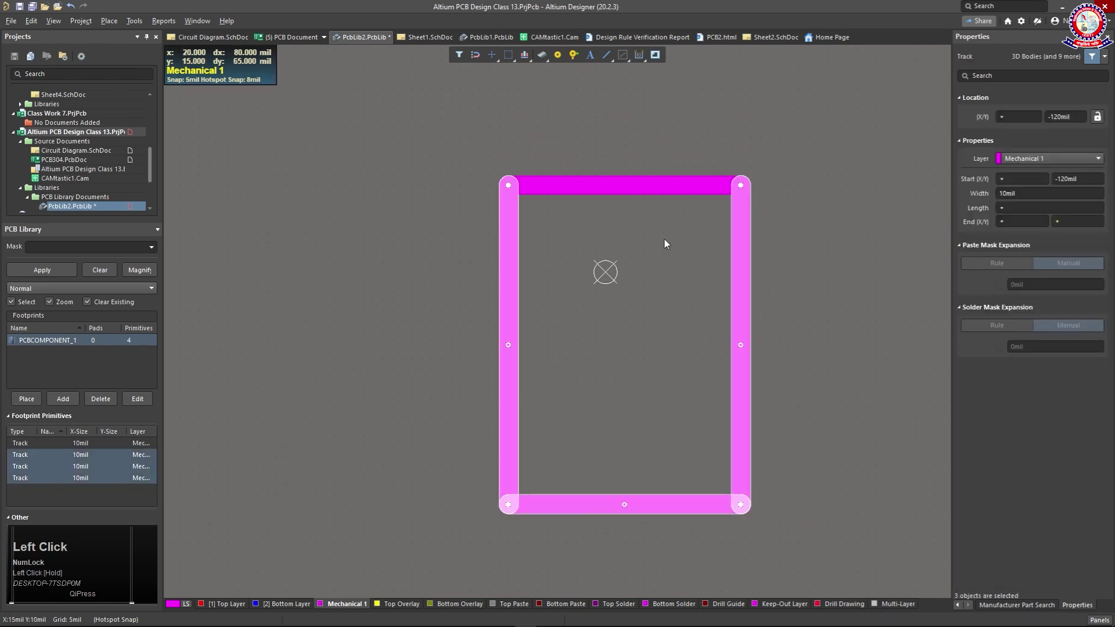
pyautogui.click(744, 148)
pyautogui.moveTo(744, 149); pyautogui.dragTo(407, 503)
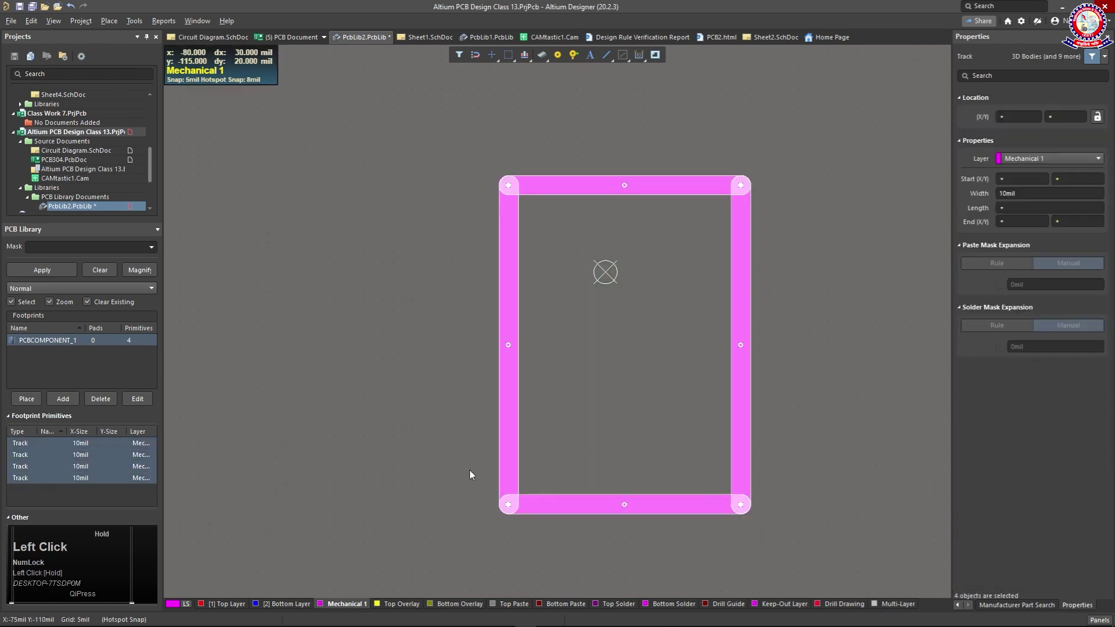
pyautogui.click(585, 299)
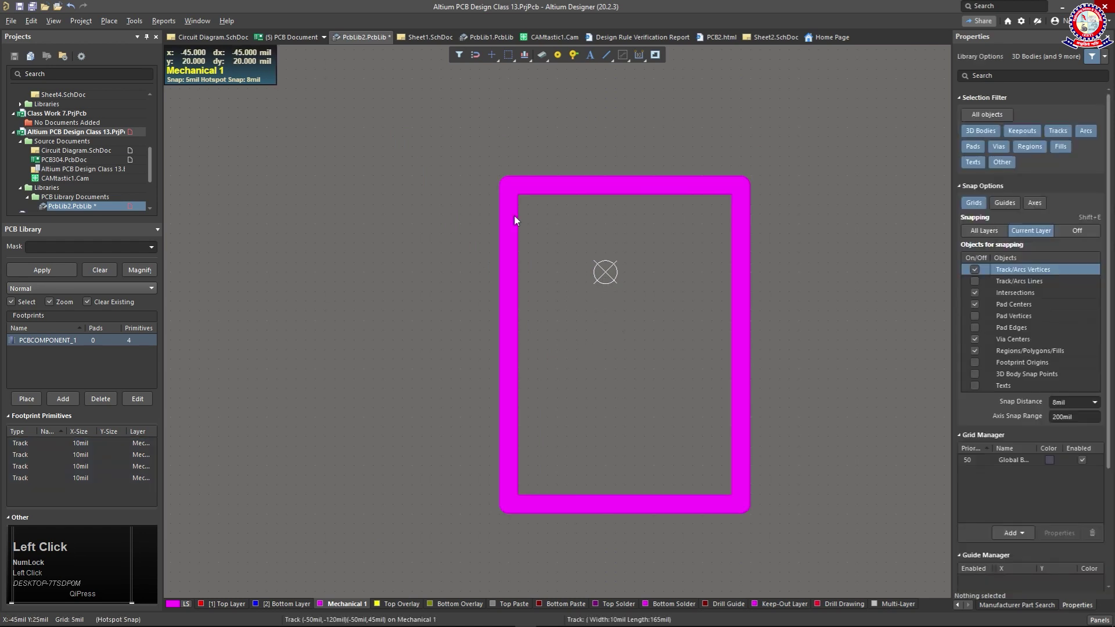
pyautogui.click(534, 186)
pyautogui.click(497, 413)
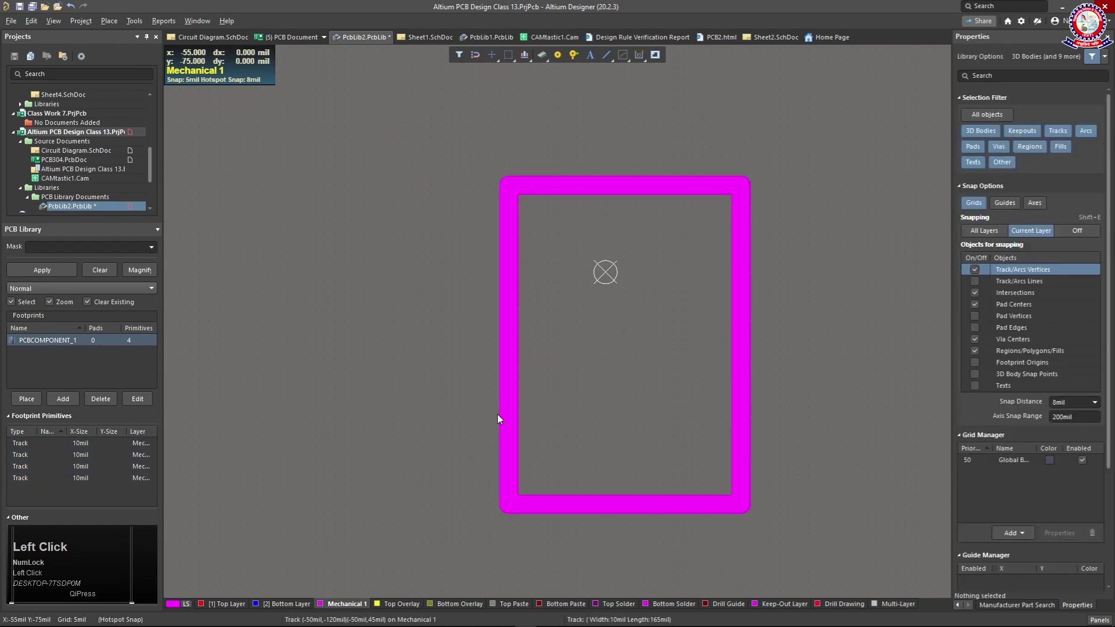
pyautogui.scroll(-2, 441, 357)
pyautogui.scroll(1, 511, 356)
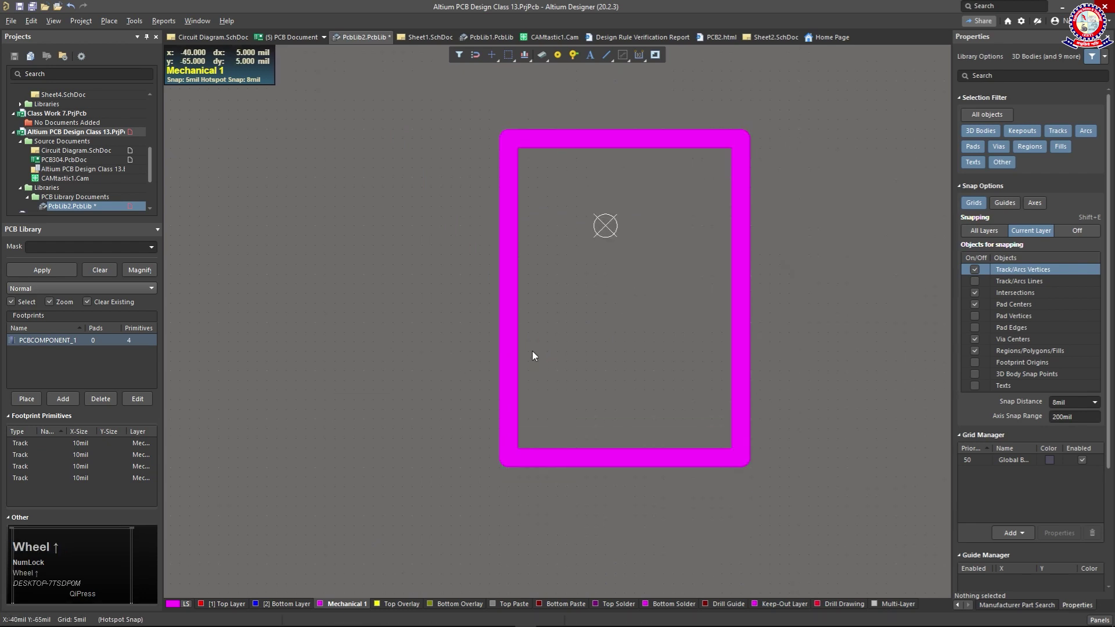
# Select all four rectangle lines with the Inside Area selection command and delete them
pyautogui.press('s')
pyautogui.press('i')
pyautogui.click(802, 511)
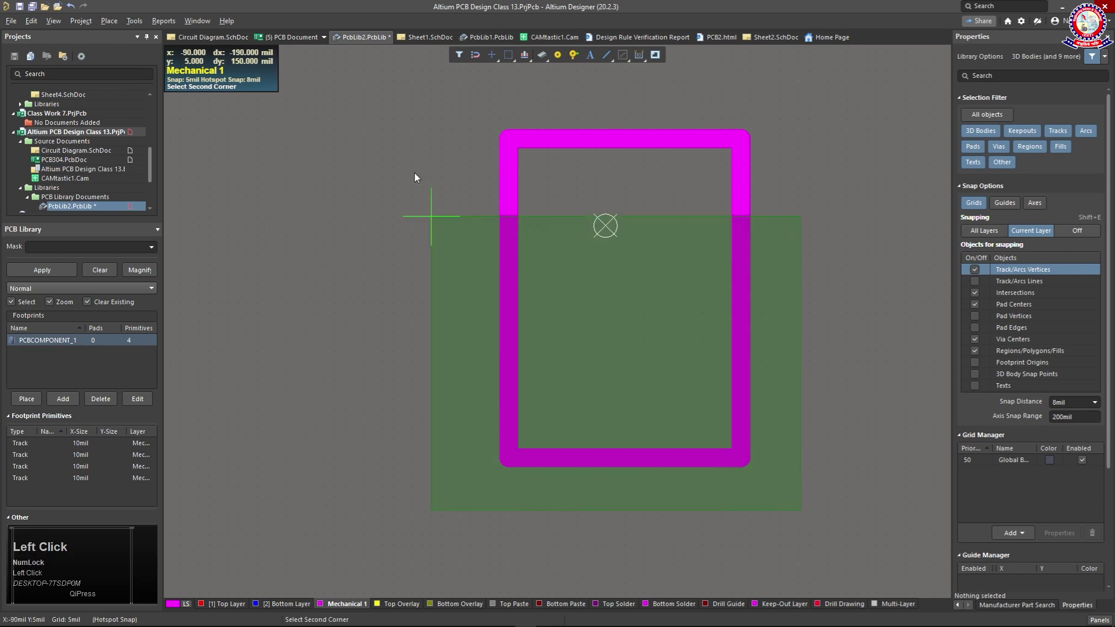
pyautogui.click(381, 108)
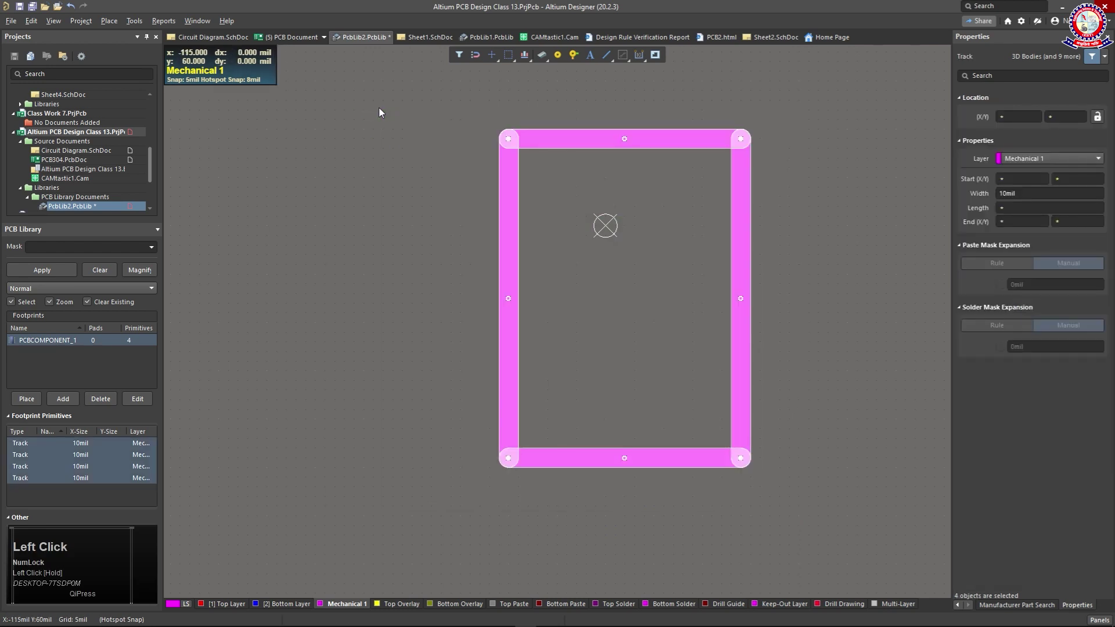
pyautogui.press('Delete')
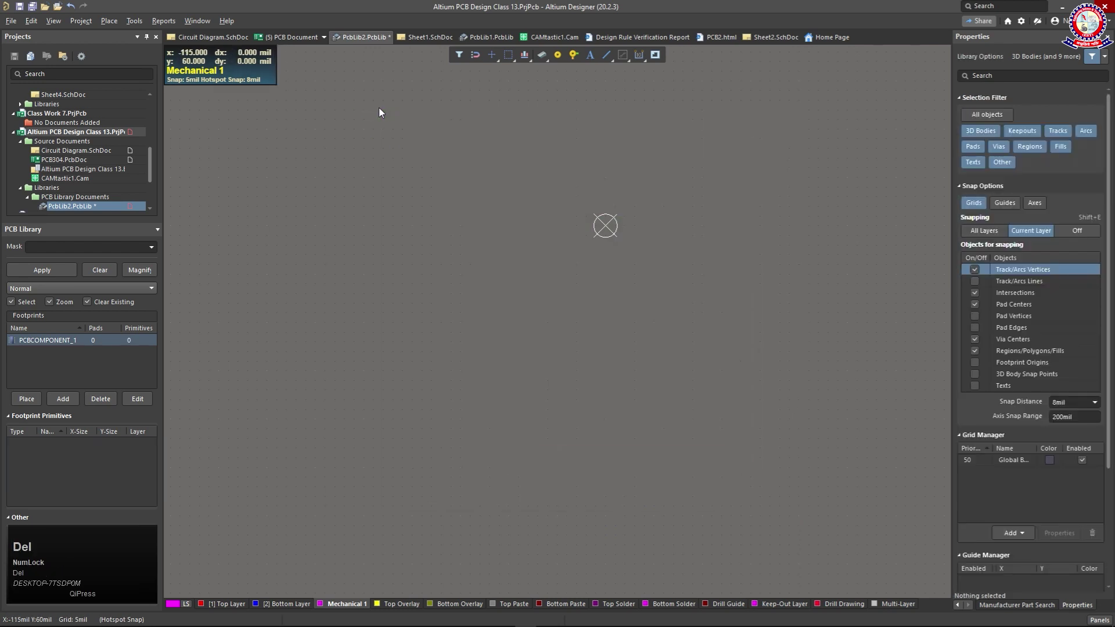